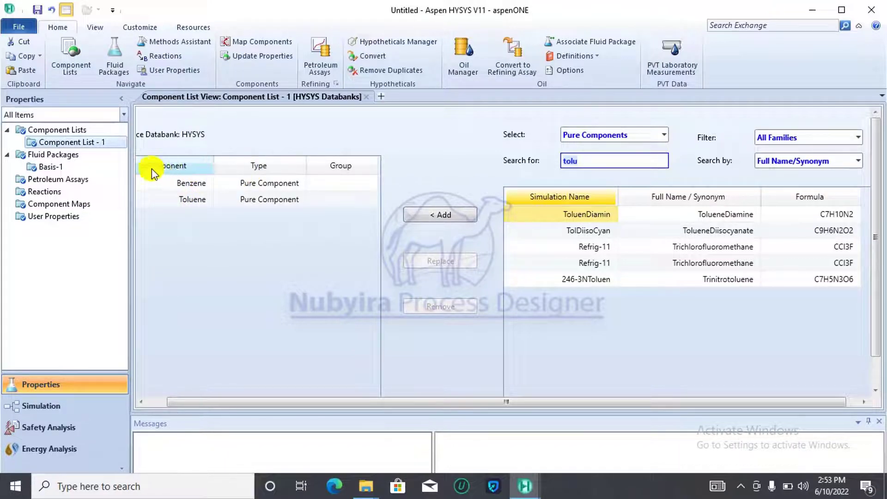
left_click(117, 157)
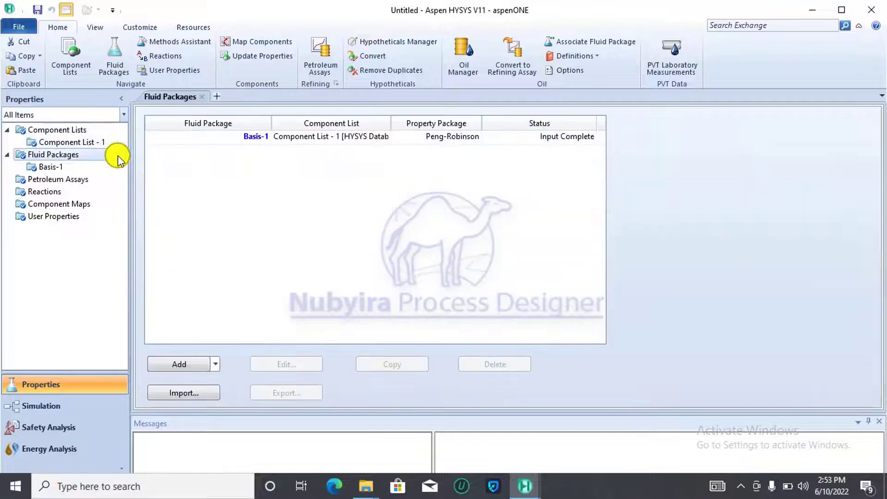
left_click(248, 141)
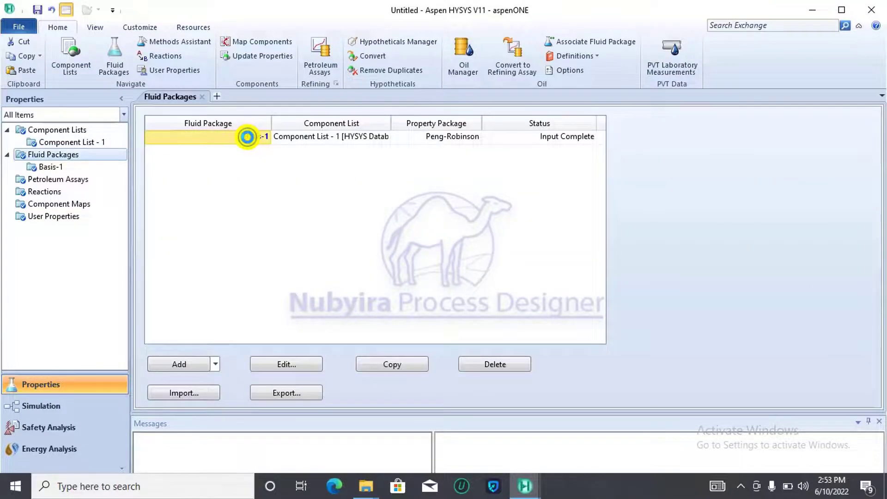
double_click(248, 138)
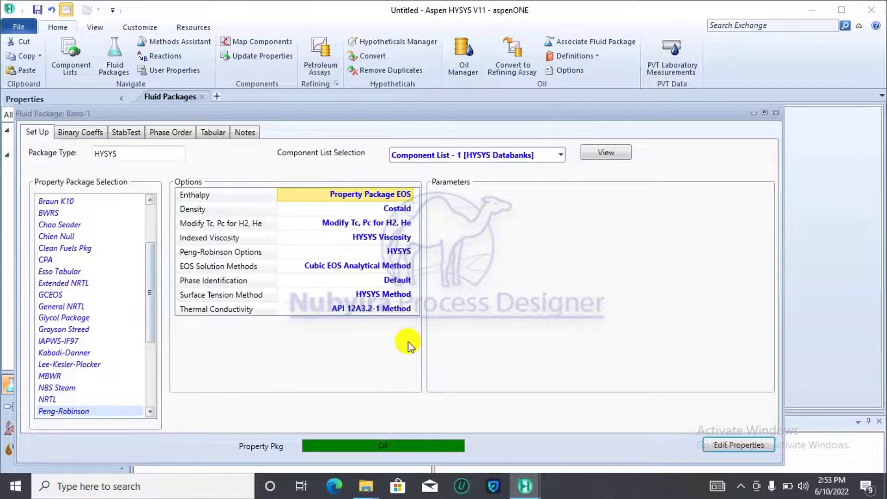
left_click(776, 112)
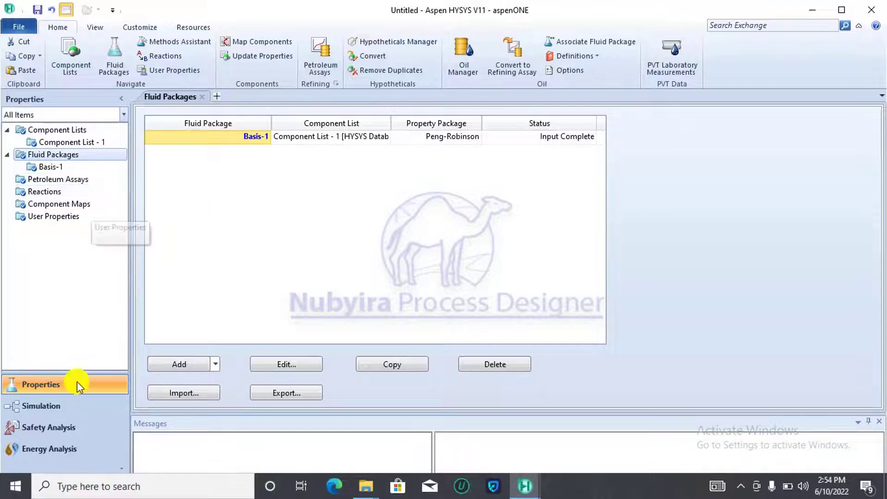
- Switch to the Simulation environment and reposition the Model Palette
left_click(76, 408)
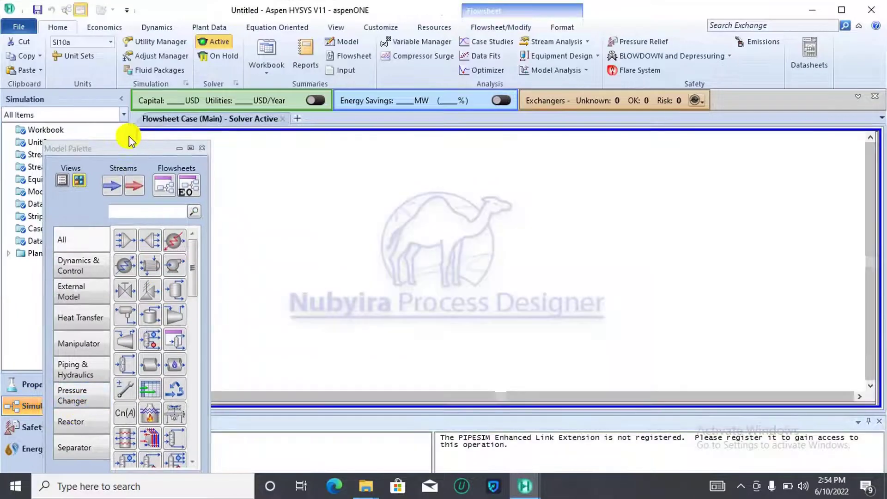
left_click_drag(134, 144, 135, 69)
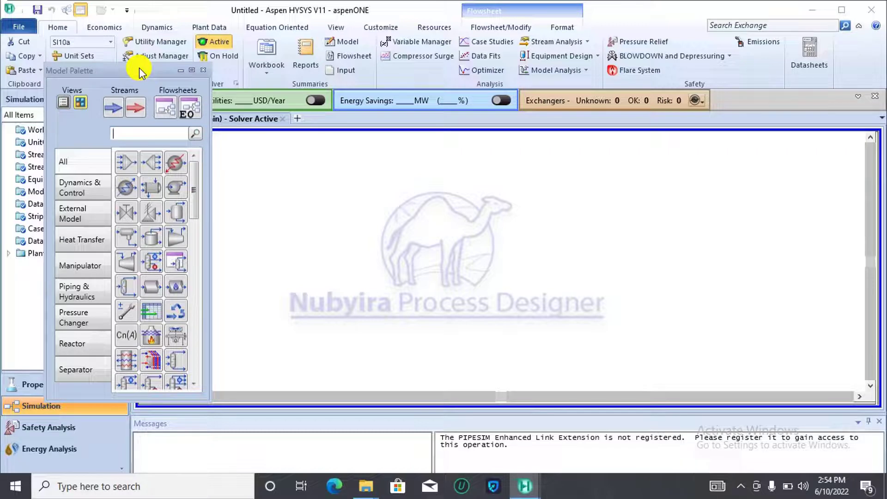
left_click_drag(192, 191, 193, 358)
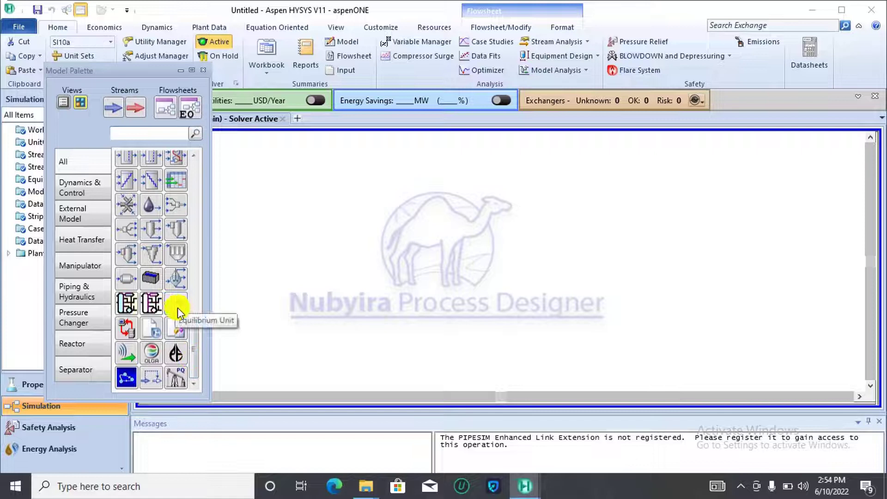
- Place Equilibrium Unit op-100 on the flowsheet and open its Equilibrium Plots window
left_click_drag(176, 303, 358, 275)
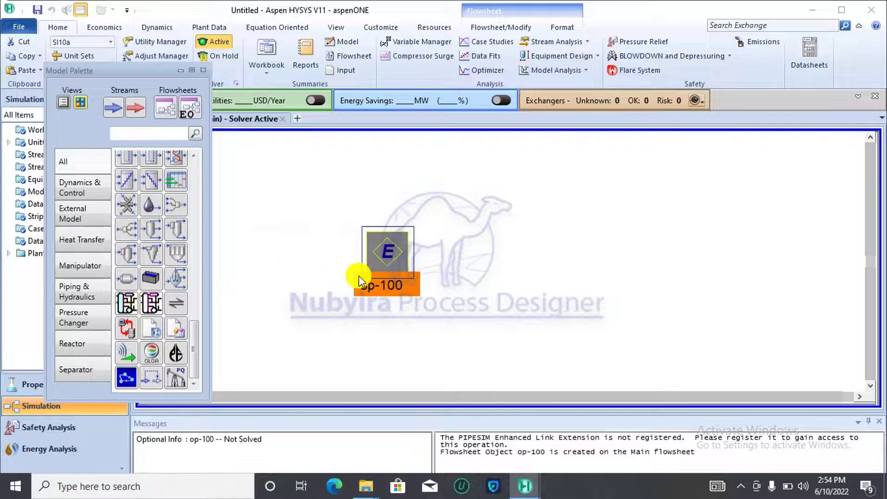
left_click(469, 259)
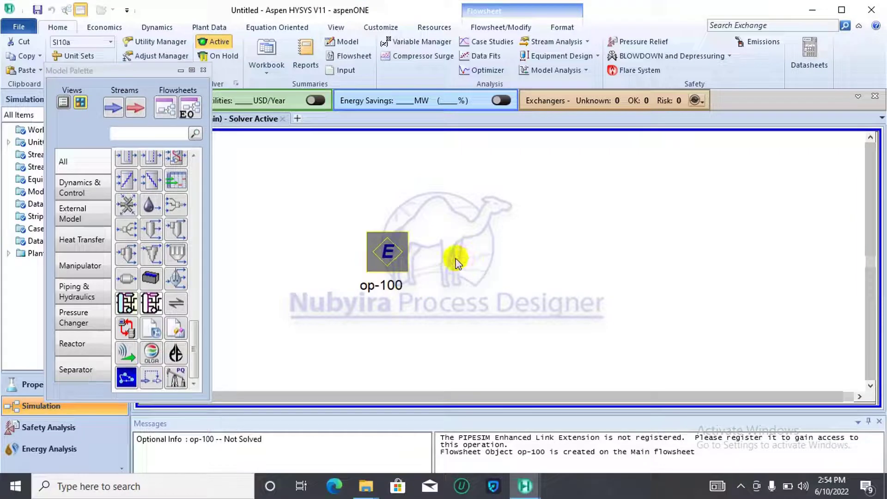
left_click(386, 246)
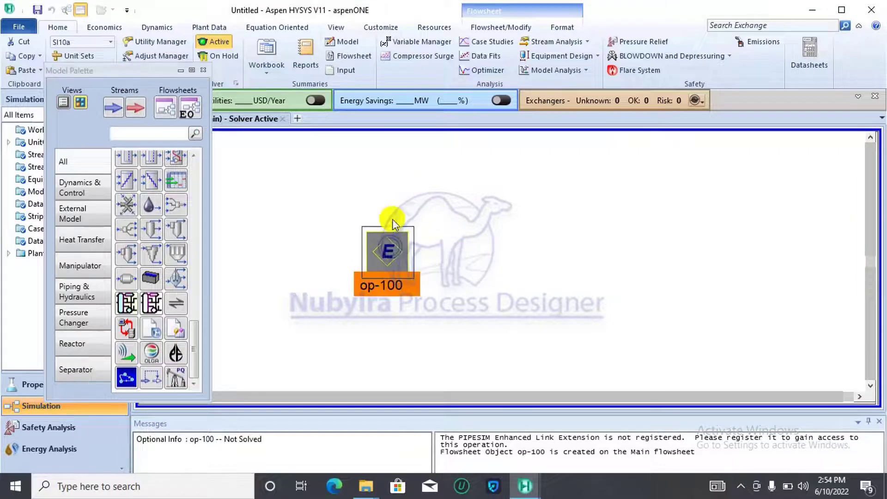
double_click(392, 225)
- Enlarge the Equilibrium Plots window and choose XY Plot as the binary plot type
left_click_drag(386, 175, 514, 57)
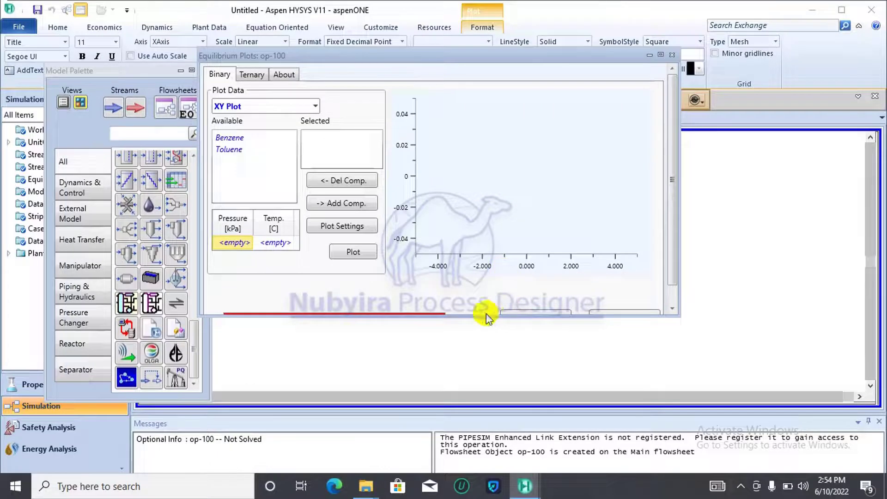
left_click_drag(479, 316, 470, 379)
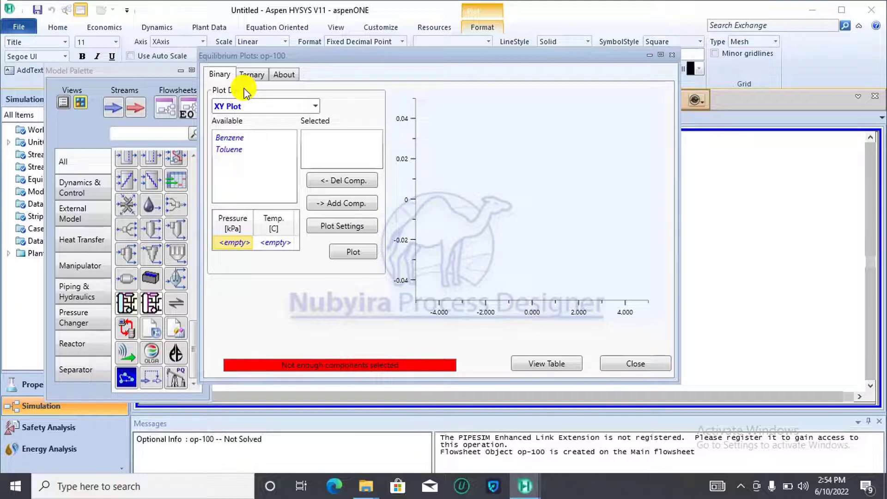
key("Down")
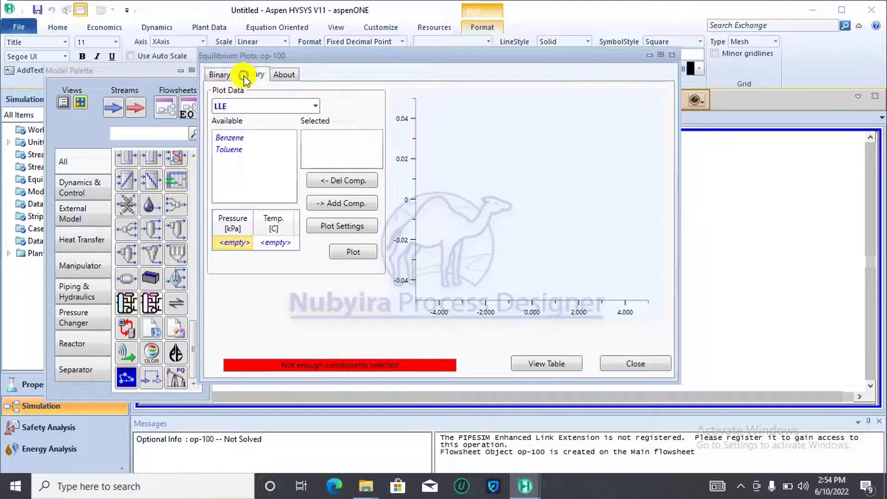
key("Up")
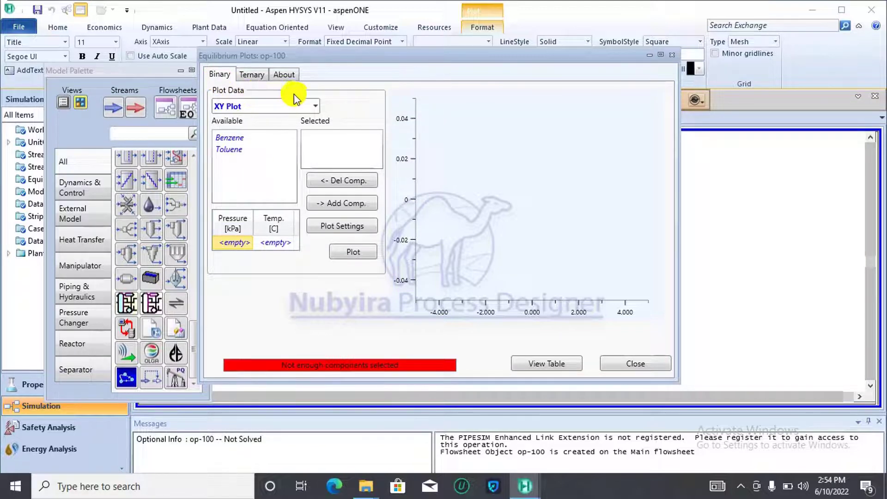
left_click(316, 106)
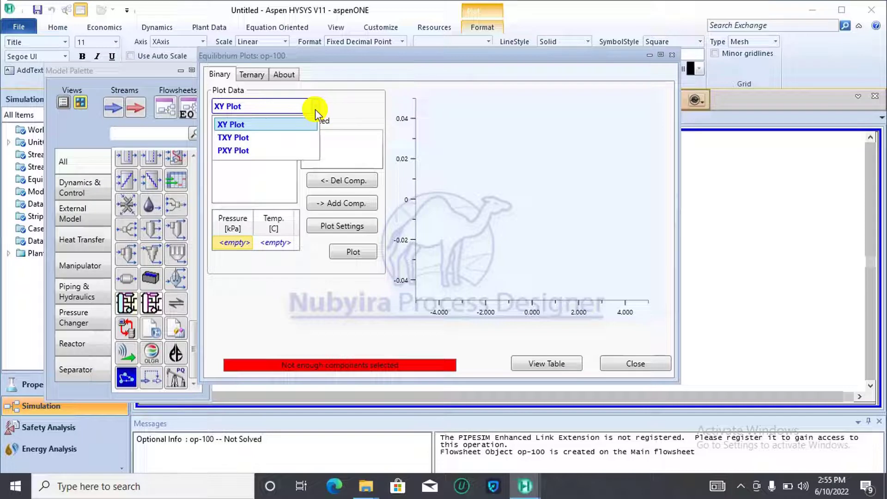
left_click(344, 109)
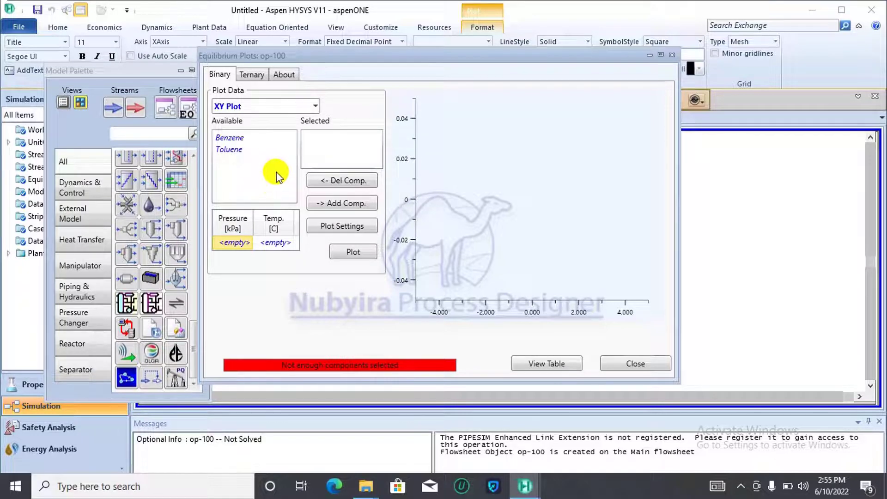
- Add Benzene and Toluene as the plotted binary components
left_click(232, 138)
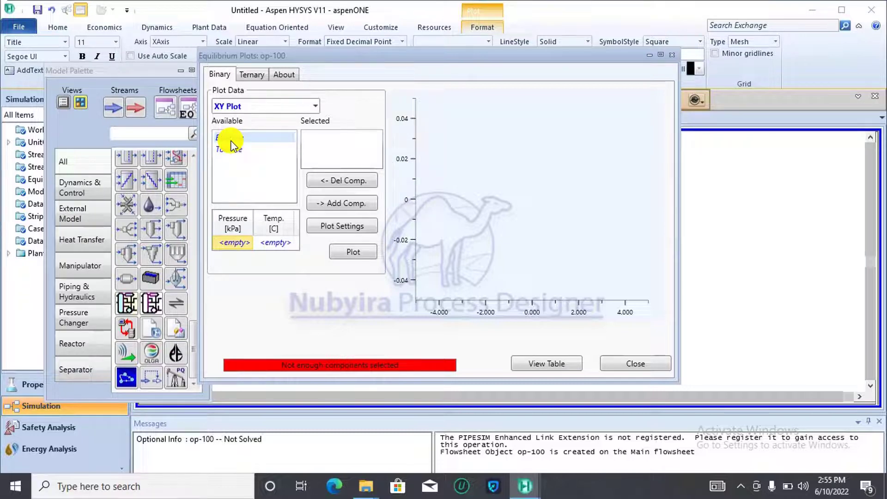
left_click(333, 199)
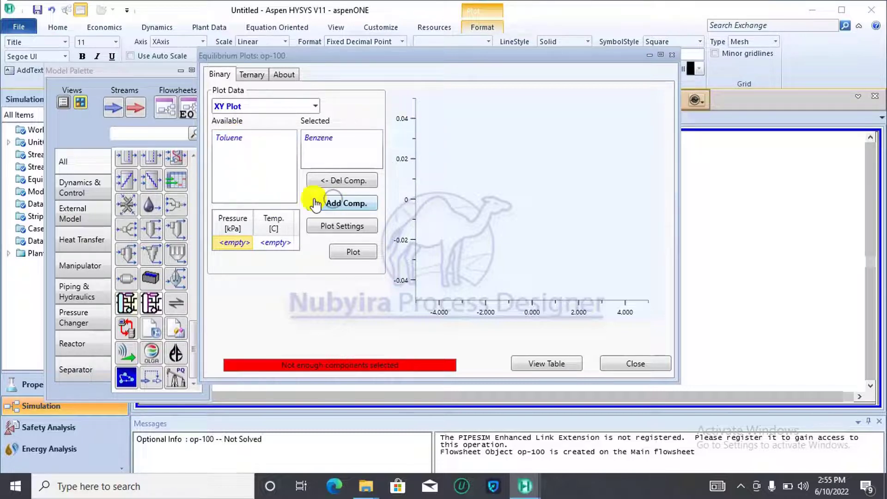
left_click(235, 138)
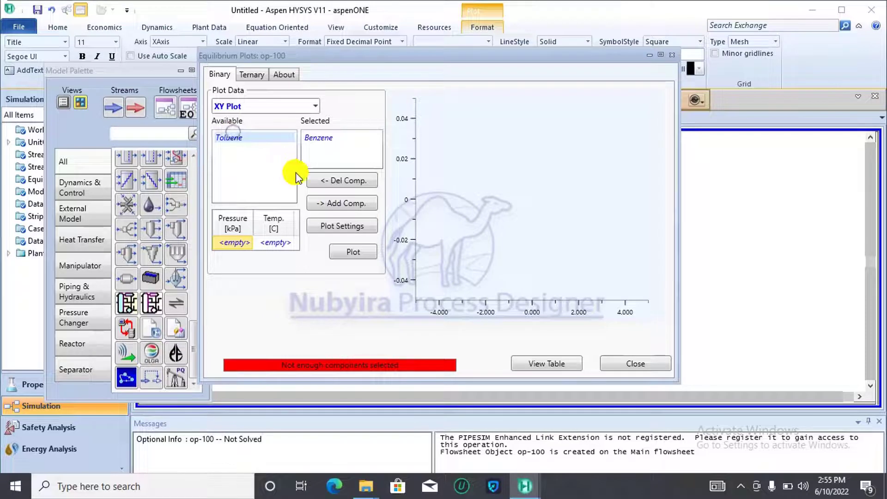
left_click(337, 205)
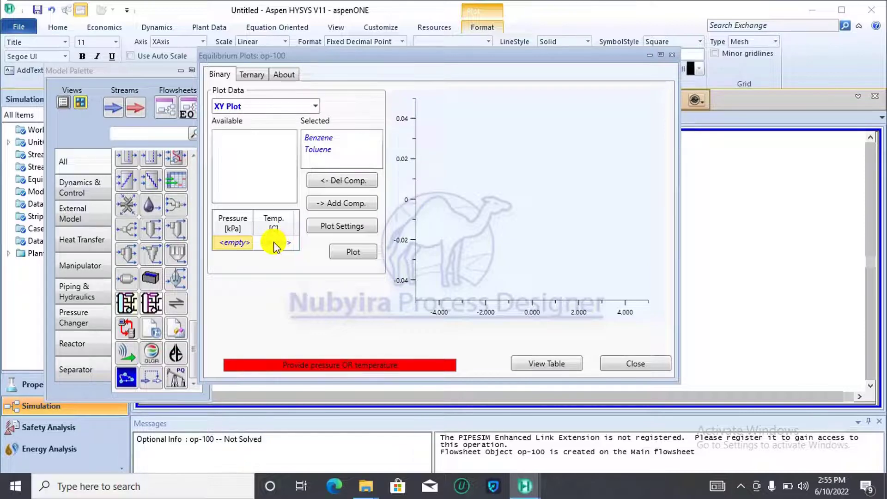
- Set the system pressure to 1 atm and generate the XY plot
left_click(230, 242)
type("1")
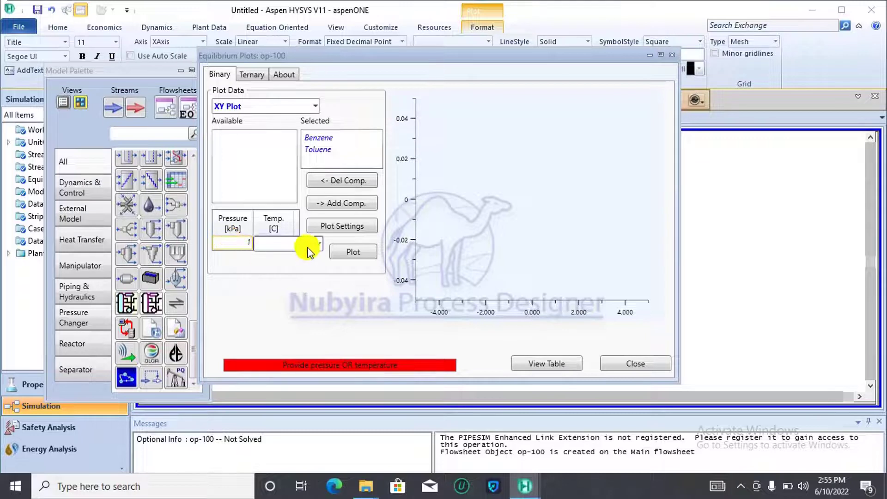
left_click(315, 244)
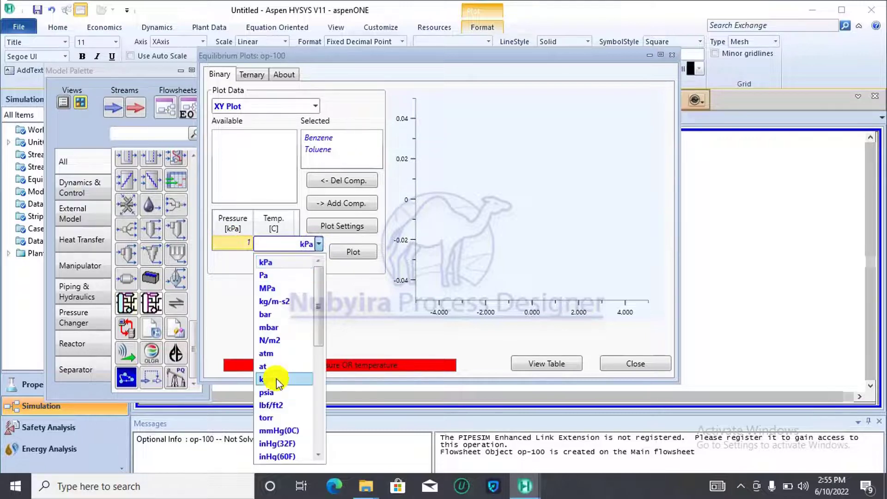
left_click(276, 352)
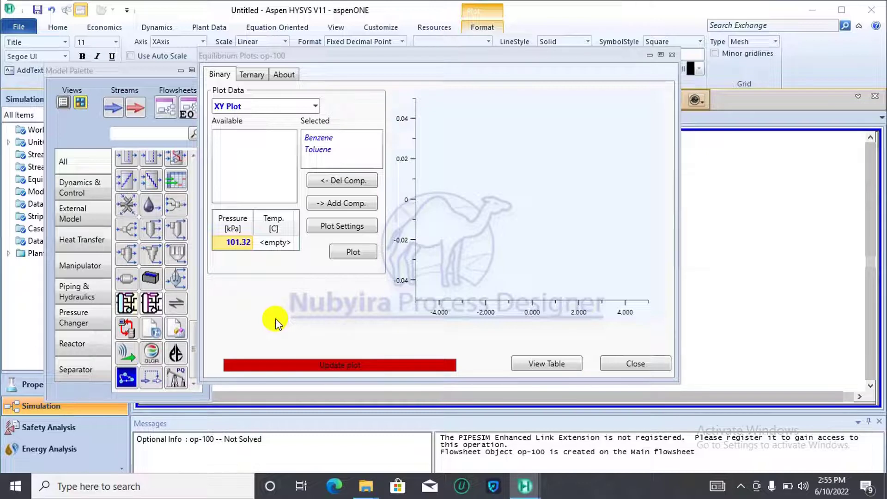
left_click(354, 252)
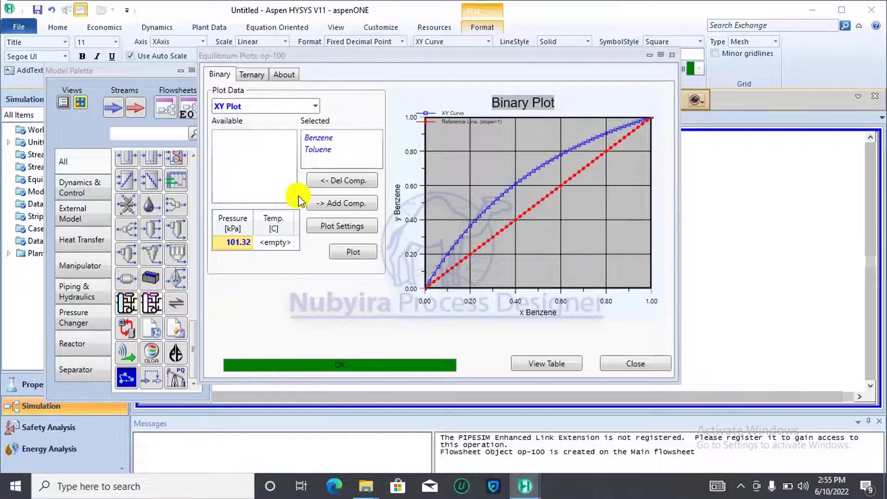
- Clear the 101.32 kPa system pressure value, leaving it blank
left_click(241, 242)
key("BackSpace")
key("BackSpace")
key("BackSpace")
key("BackSpace")
key("BackSpace")
key("BackSpace")
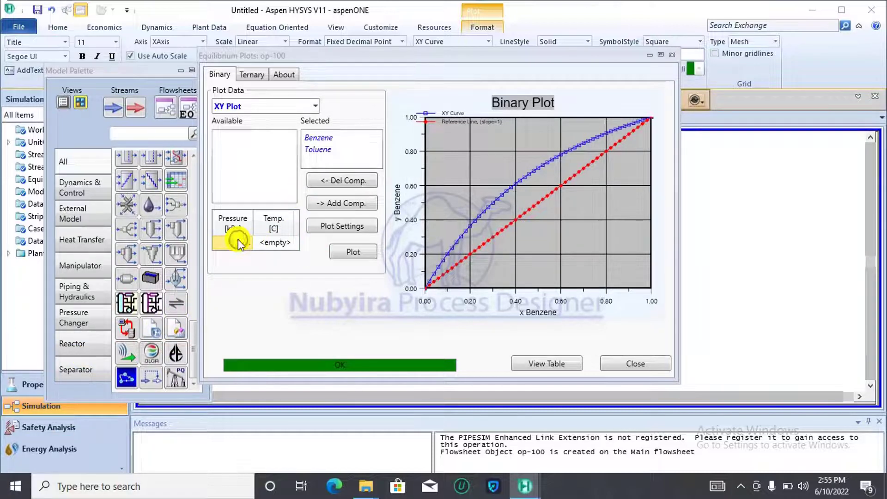
left_click(239, 243)
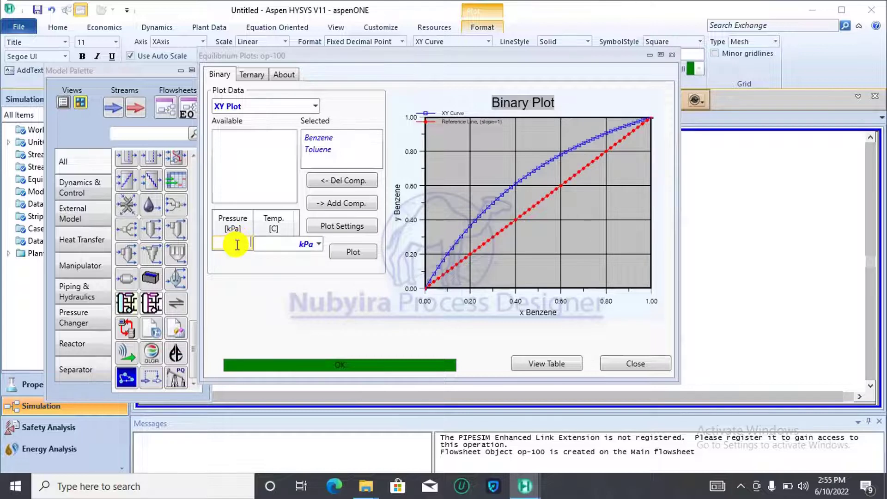
key("Return")
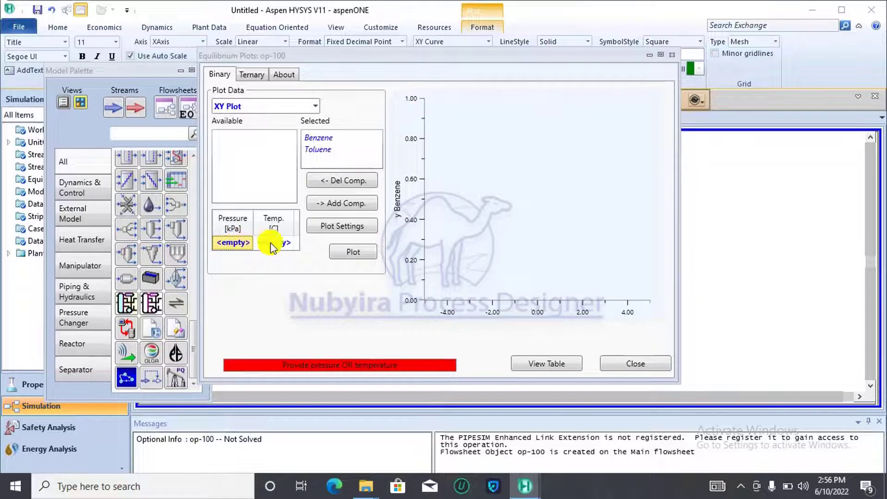
- Set the temperature to 40 °C and replot the Benzene–Toluene XY curve
left_click(283, 243)
left_click(282, 243)
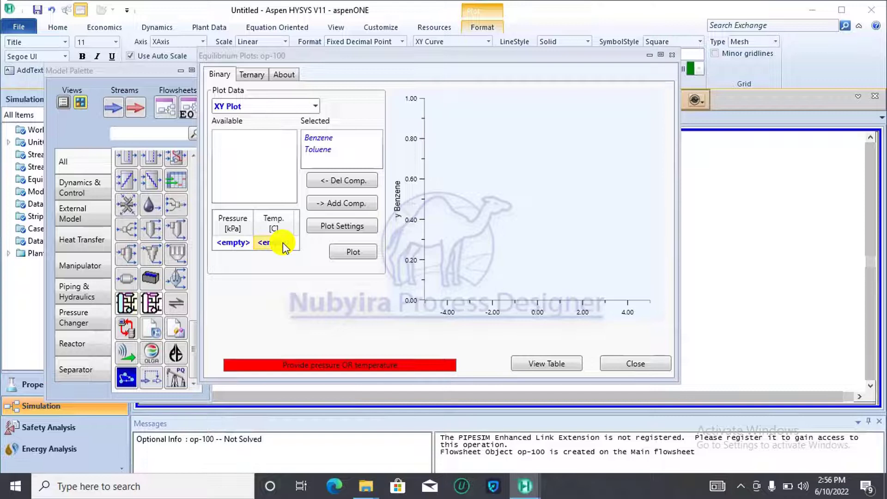
left_click(283, 243)
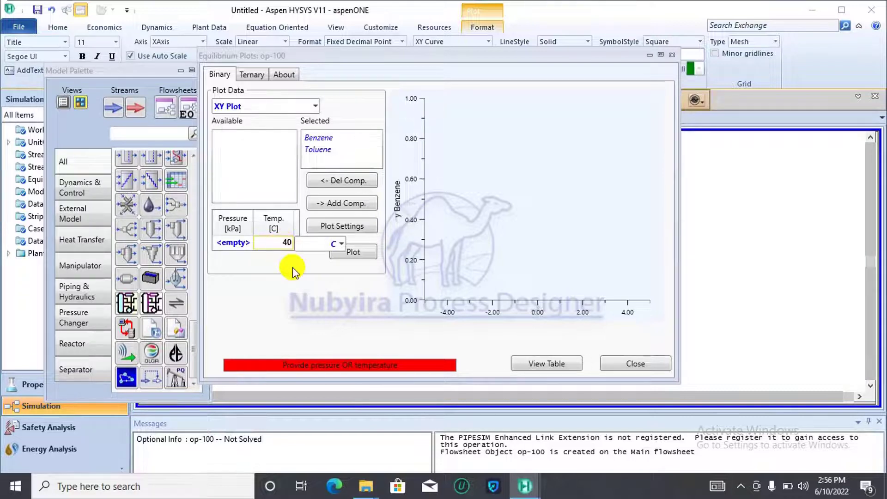
type("40")
key("Return")
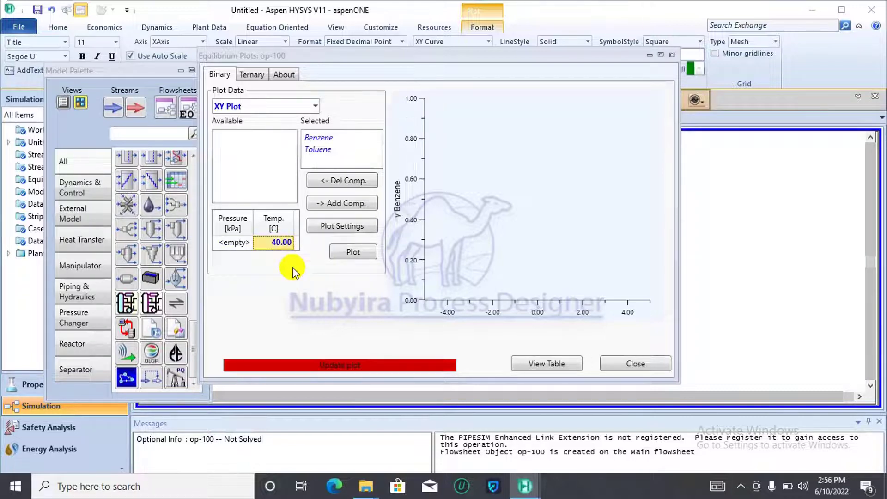
left_click(354, 252)
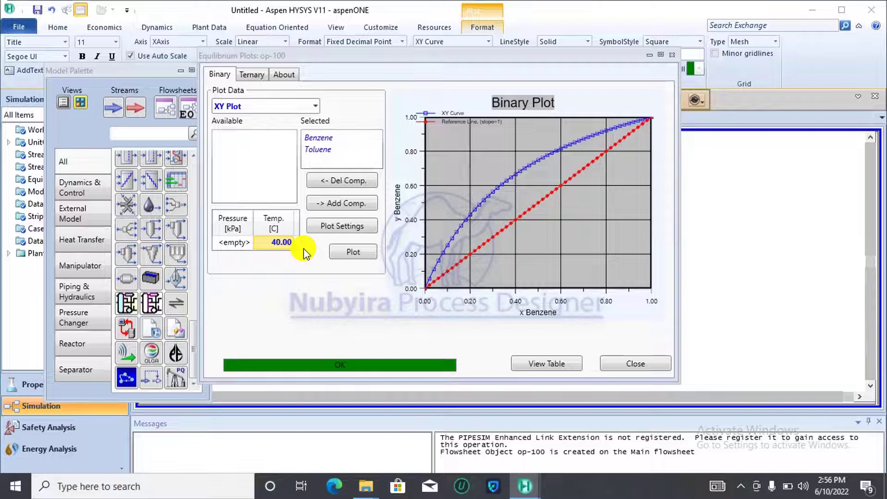
mouse_move(294, 248)
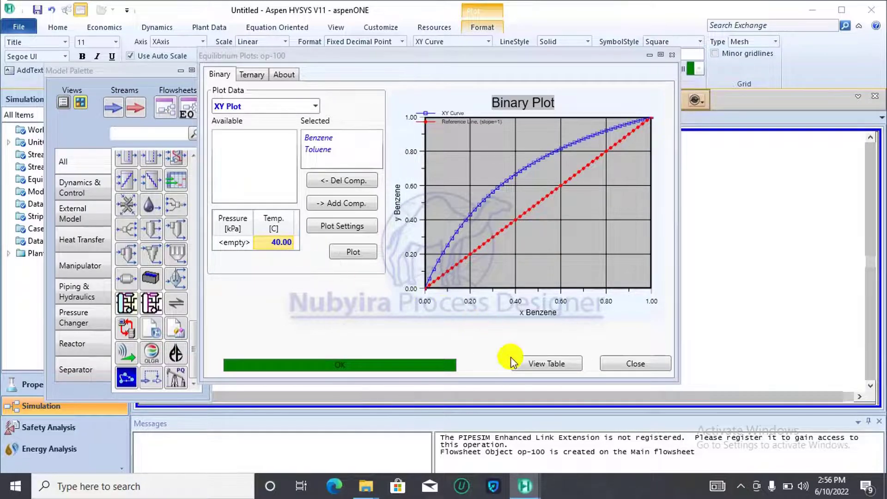
left_click(524, 361)
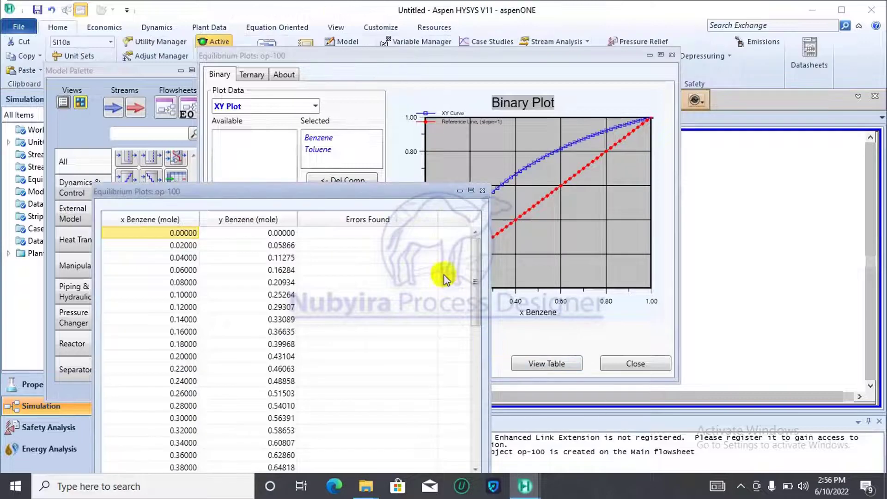
left_click_drag(395, 189, 439, 125)
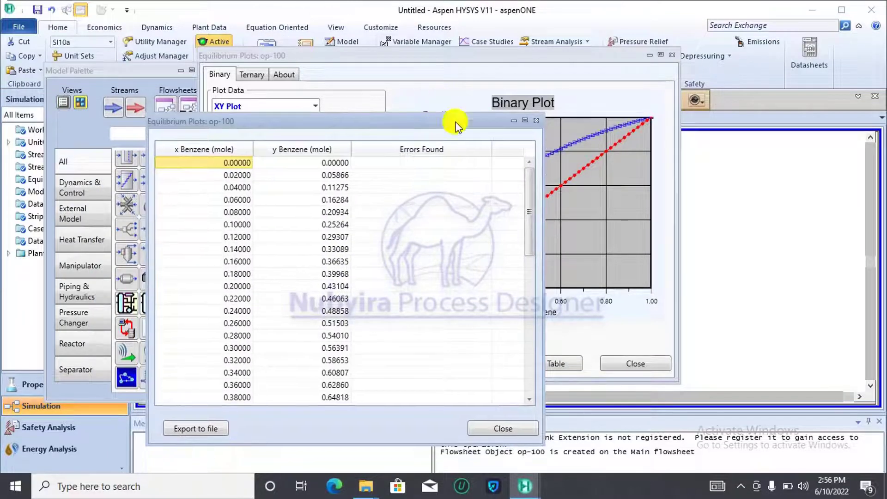
left_click(525, 120)
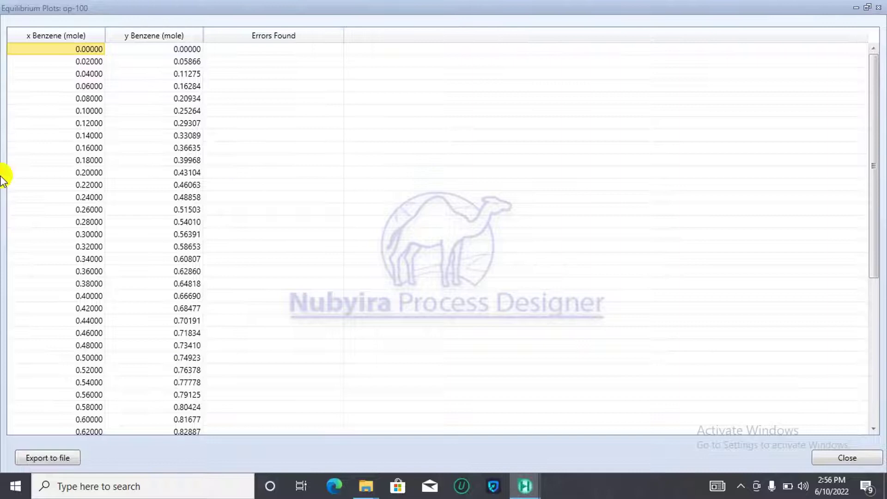
left_click(879, 10)
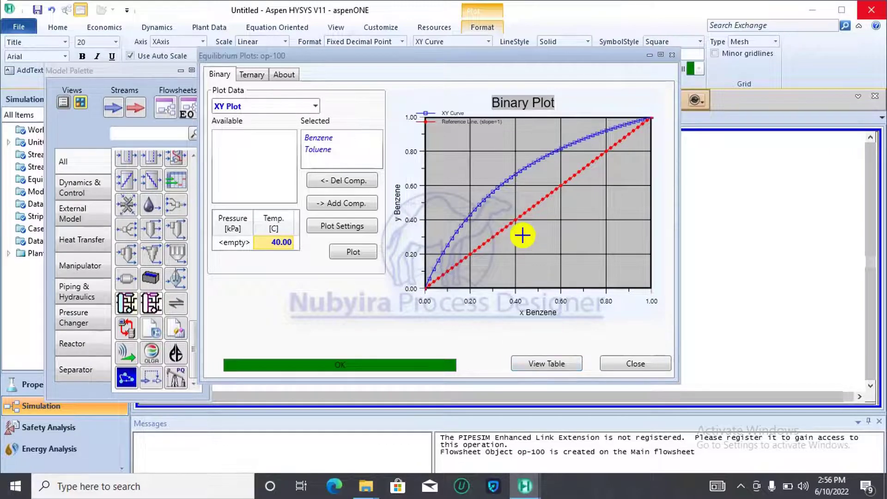
- Switch to a TXY plot and draw it at a pressure of 3 bar
left_click(317, 105)
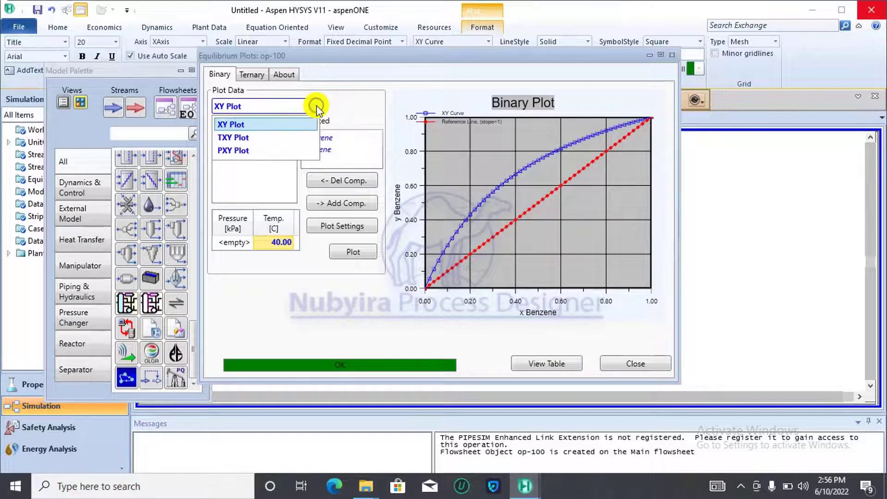
left_click(302, 142)
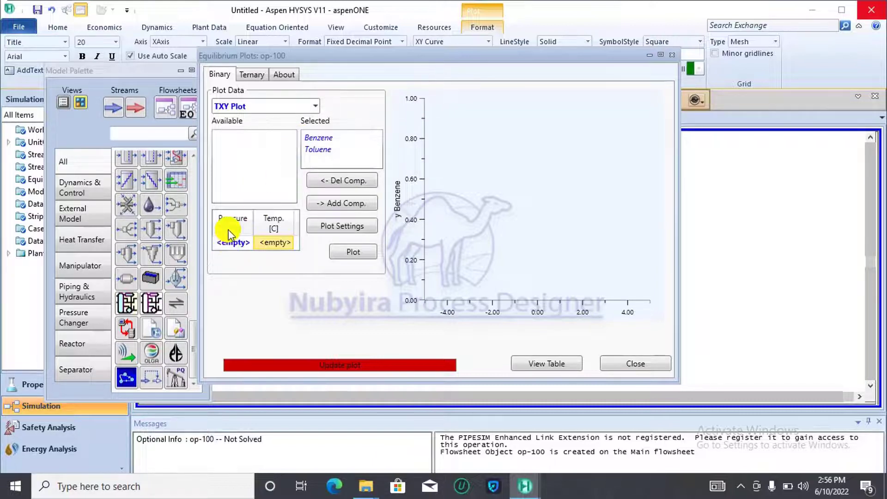
left_click(237, 241)
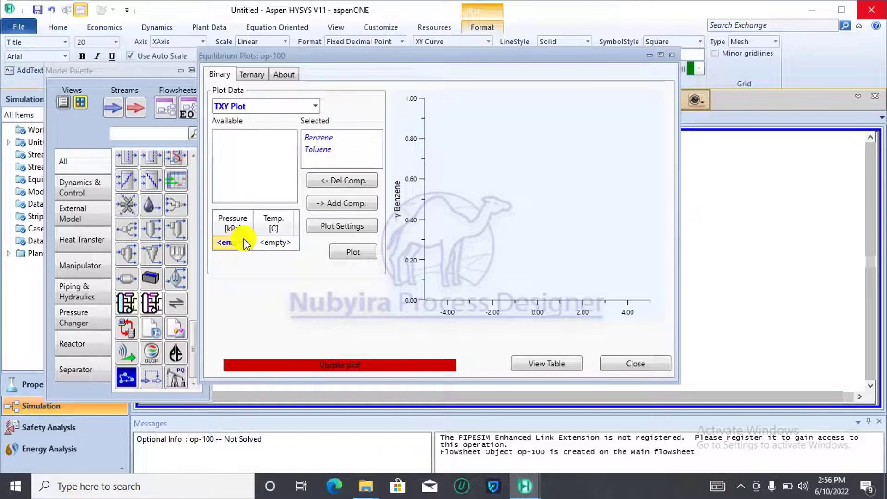
type("3")
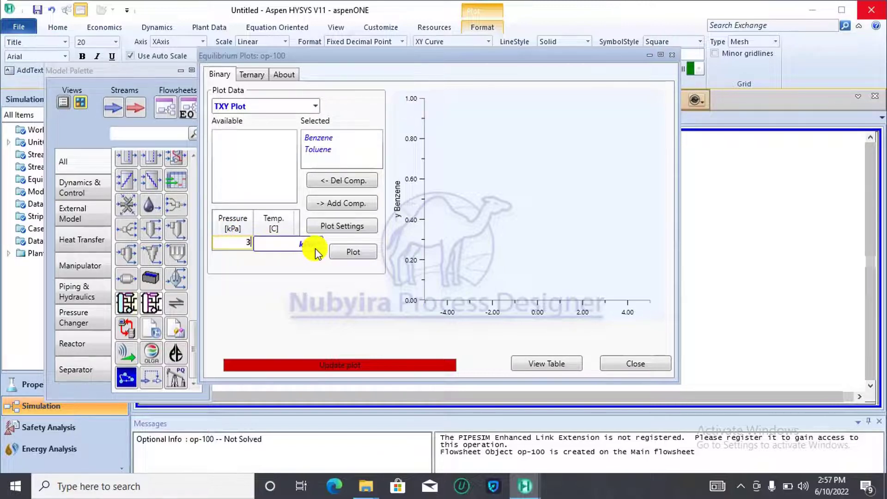
left_click(316, 249)
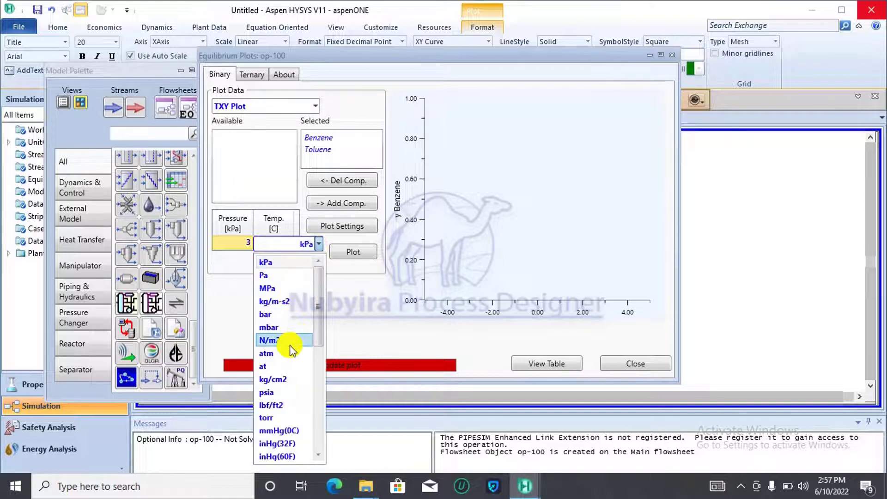
left_click(292, 316)
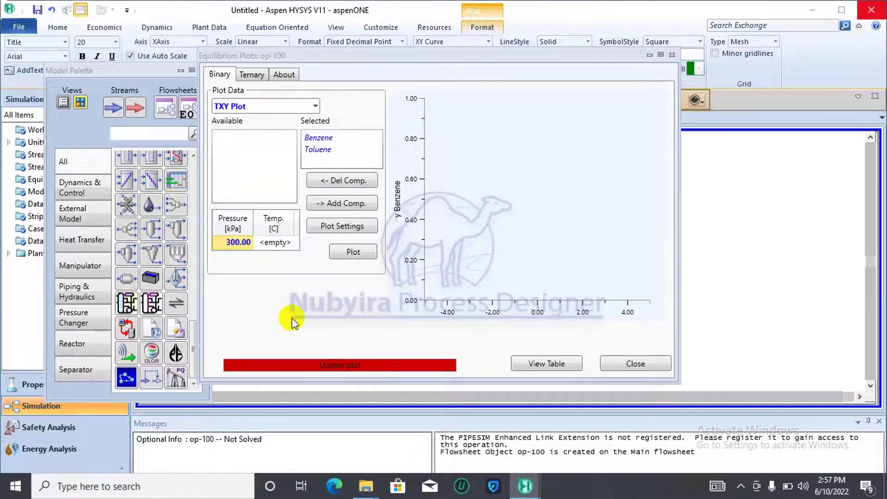
left_click(346, 251)
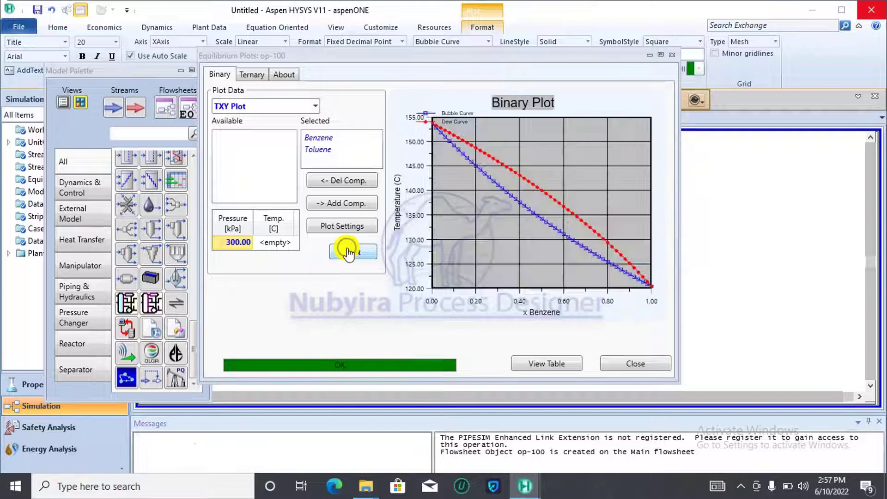
mouse_move(609, 253)
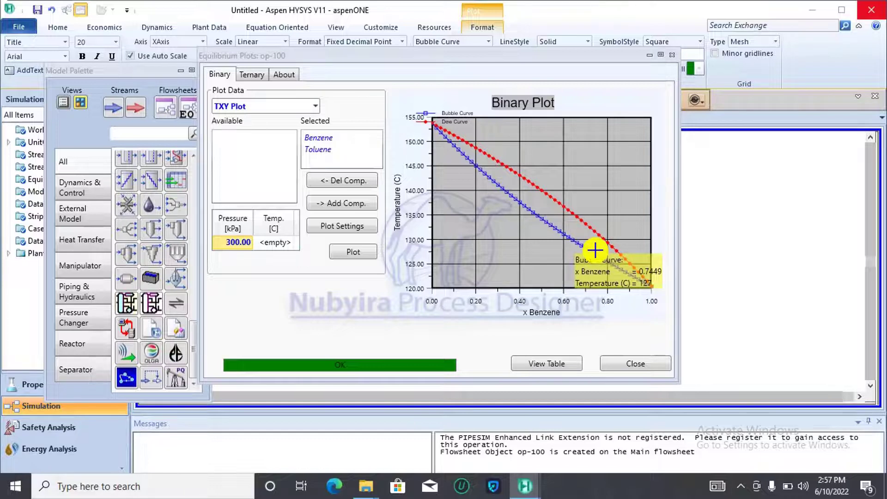
- Open the TXY bubble/dew temperature table full screen and scroll through its rows
left_click(566, 365)
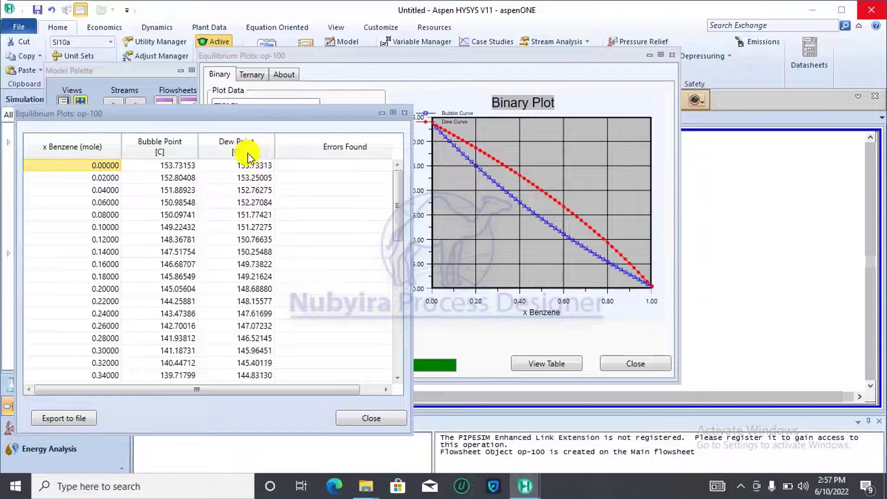
left_click(395, 113)
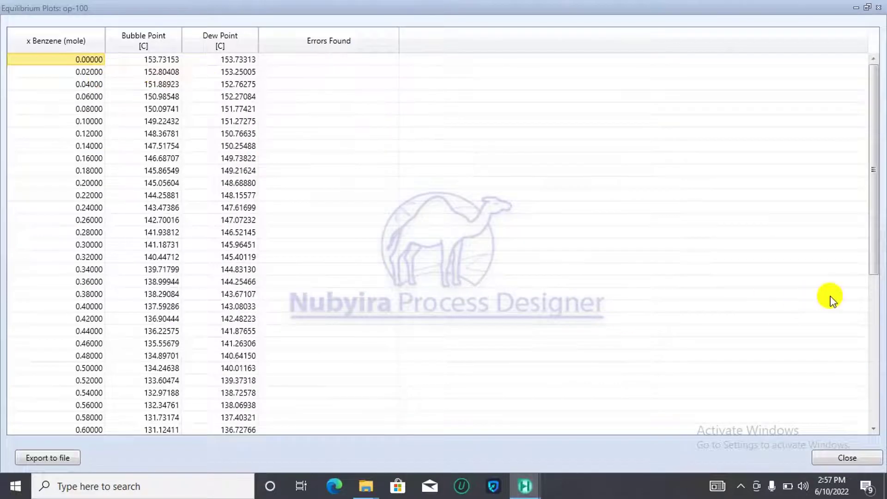
left_click_drag(874, 224, 873, 201)
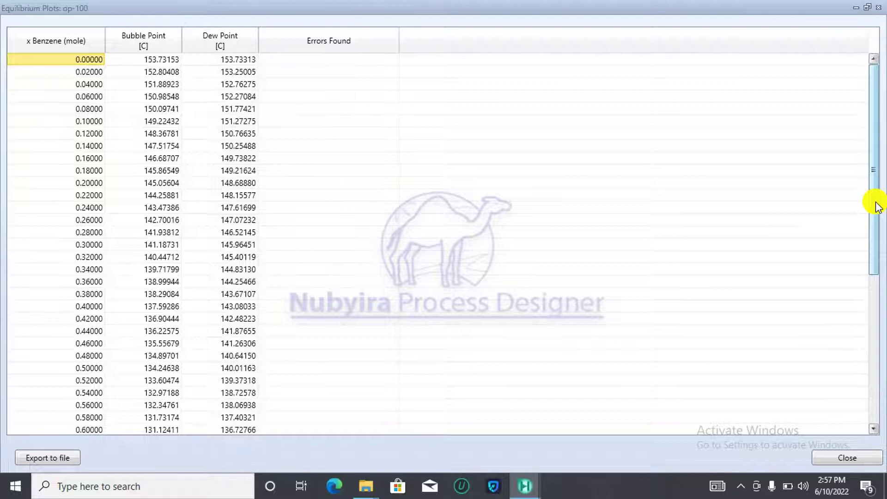
- Close the data table and change the binary plot type to PXY
left_click(876, 8)
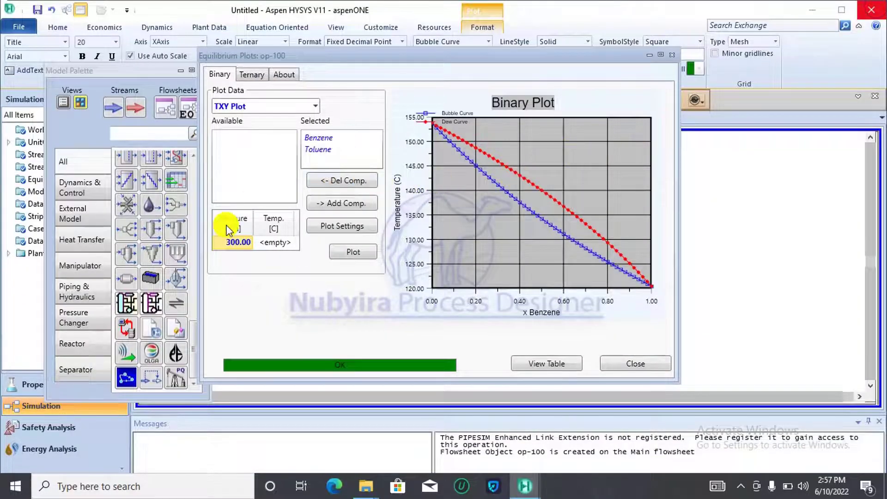
left_click(313, 103)
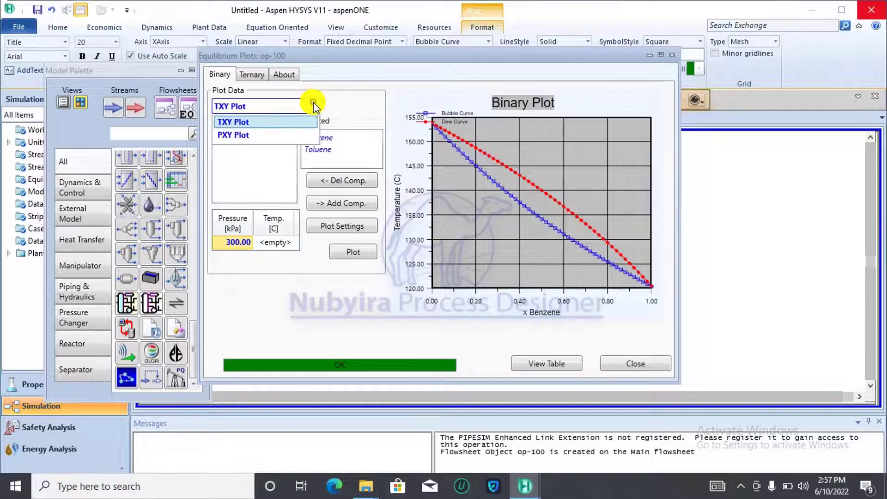
left_click(284, 146)
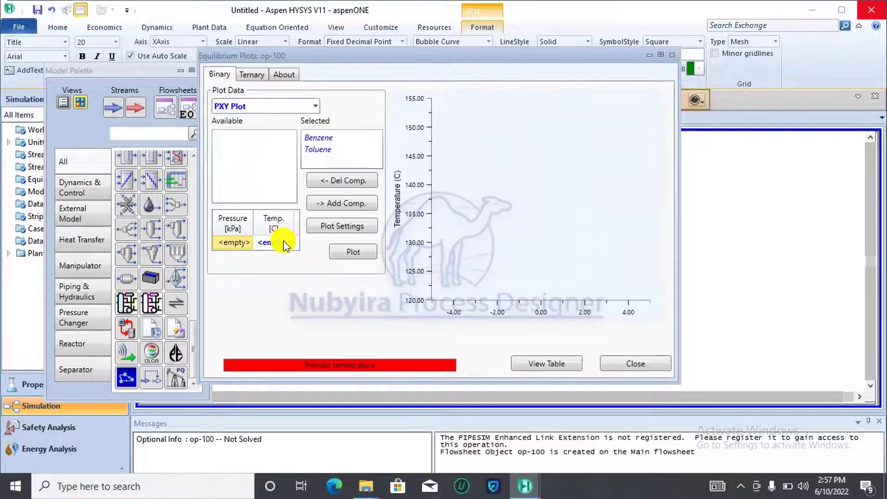
- Draw the PXY plot at 40 °C and open its bubble/dew pressure table
left_click(283, 242)
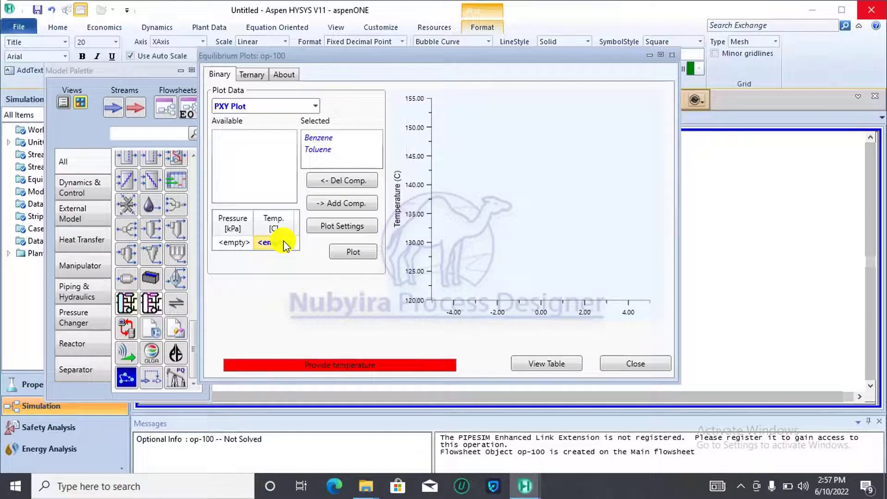
left_click(284, 240)
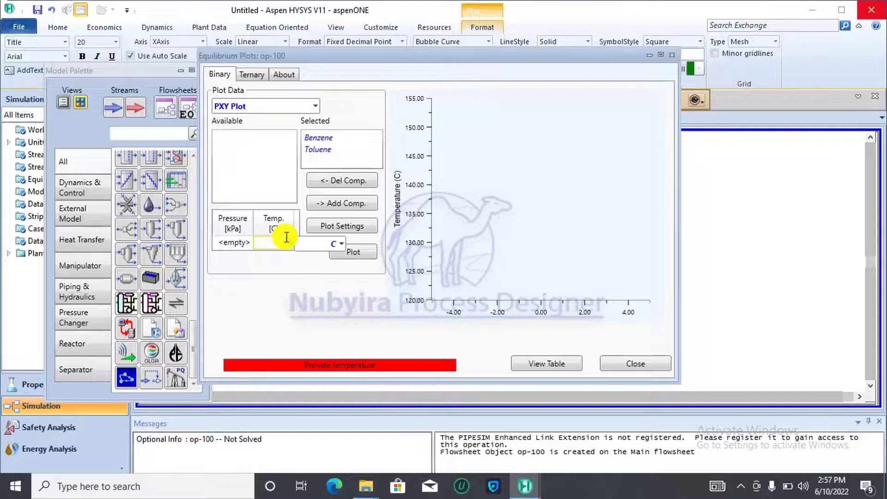
type("40")
key("Return")
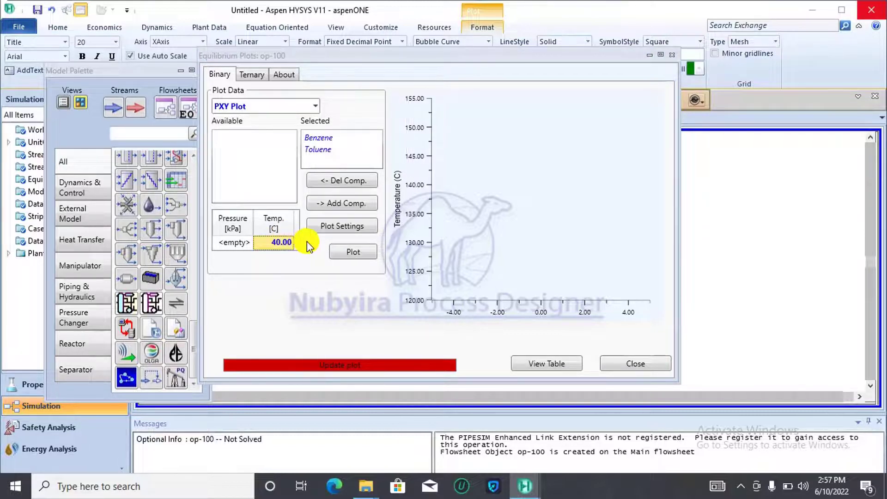
left_click(347, 252)
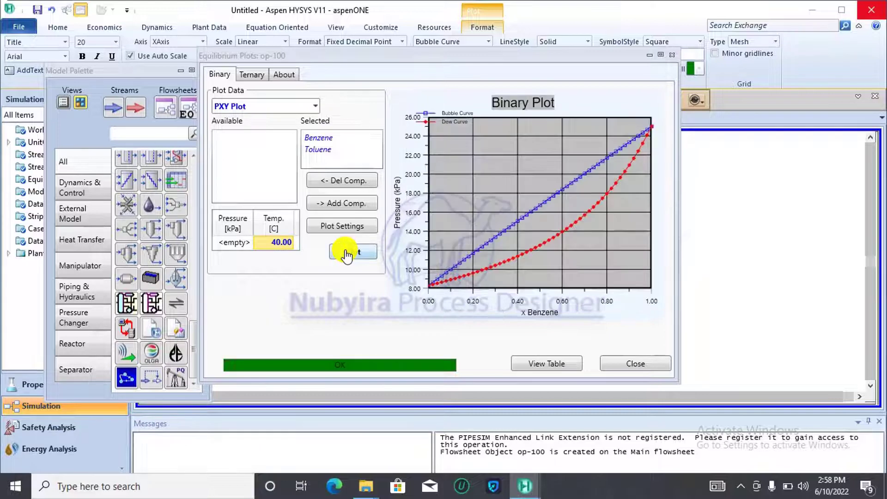
left_click(528, 365)
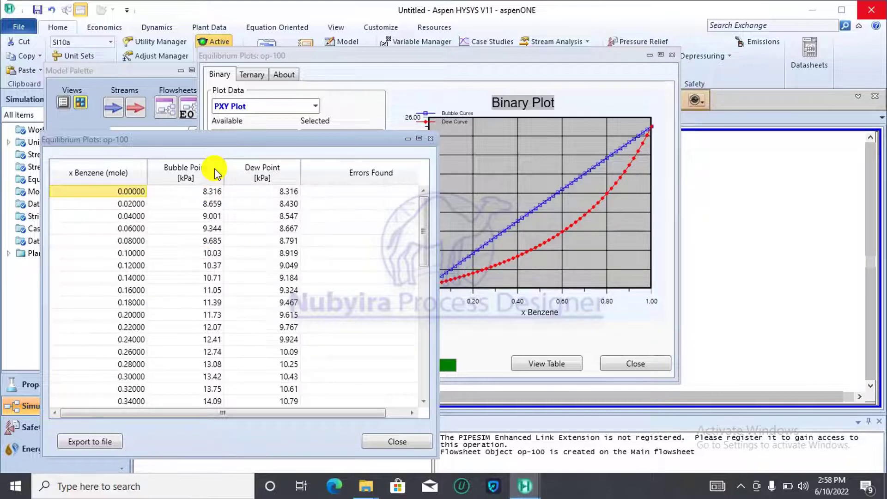
left_click_drag(240, 138, 569, 60)
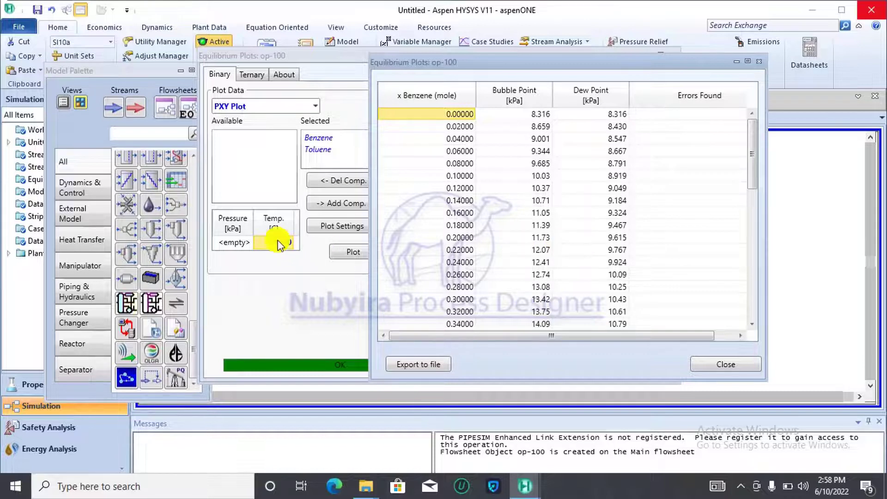
mouse_move(272, 250)
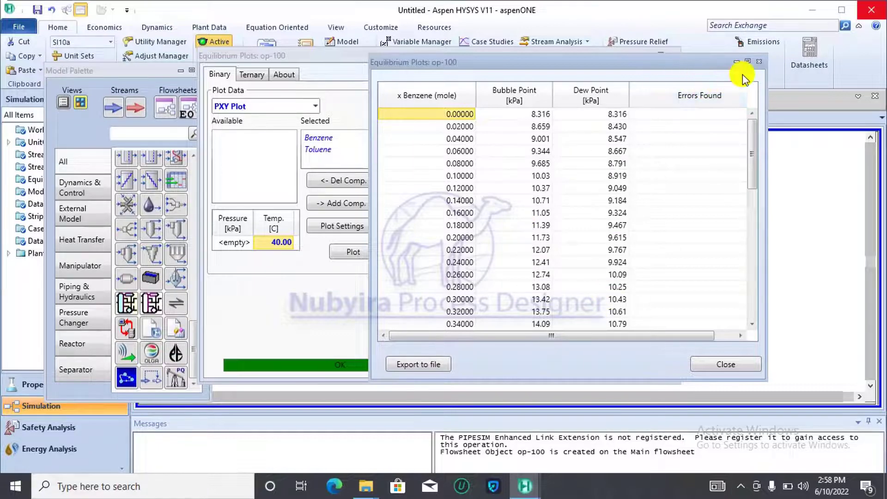
left_click(761, 62)
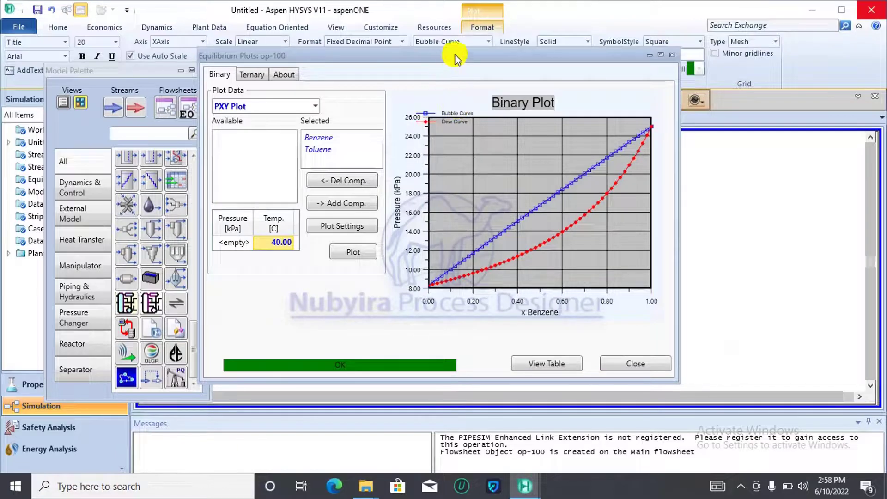
- Maximize the Equilibrium Plots window so the 40 °C PXY plot fills the screen
left_click(659, 57)
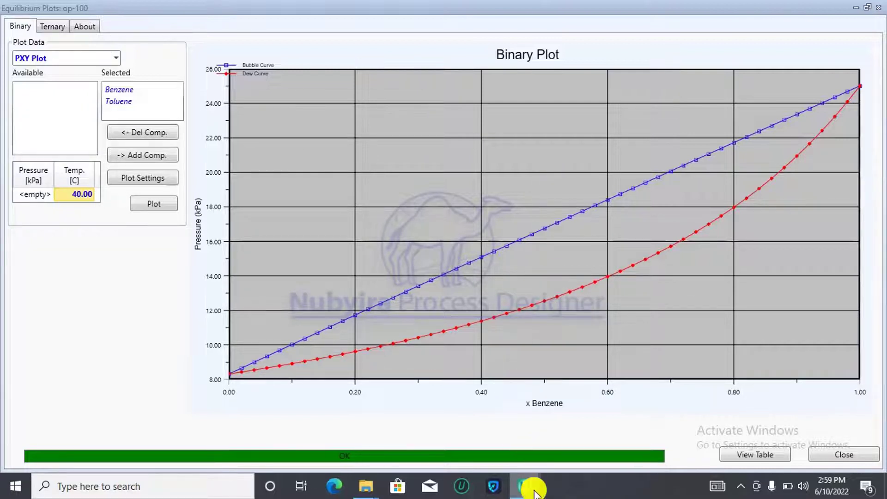
mouse_move(534, 494)
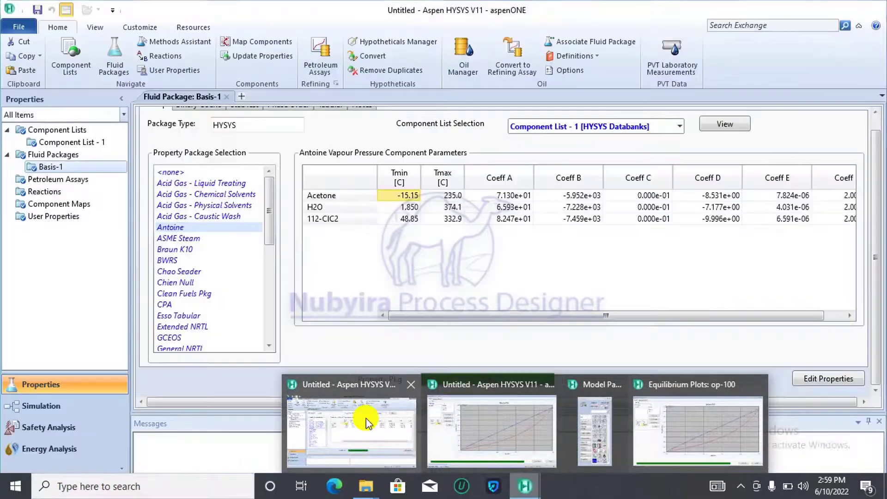
- View Component List - 1, then open the Basis-1 Antoine fluid package
left_click(365, 420)
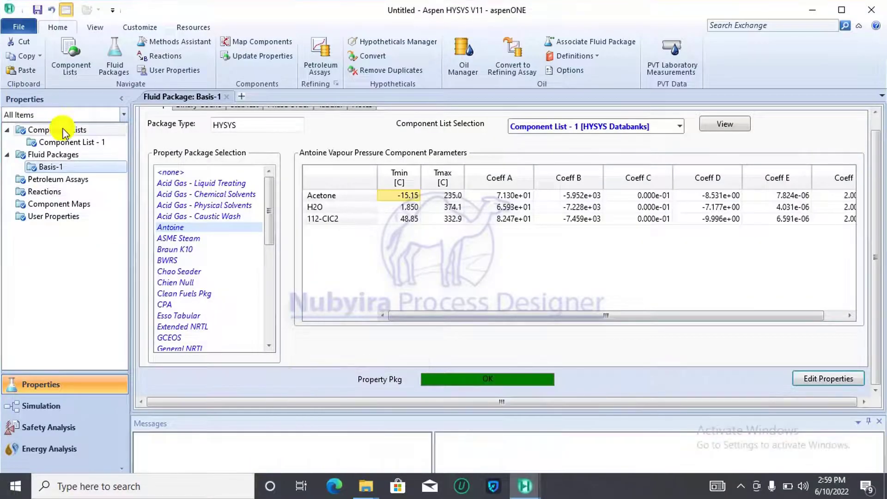
double_click(68, 141)
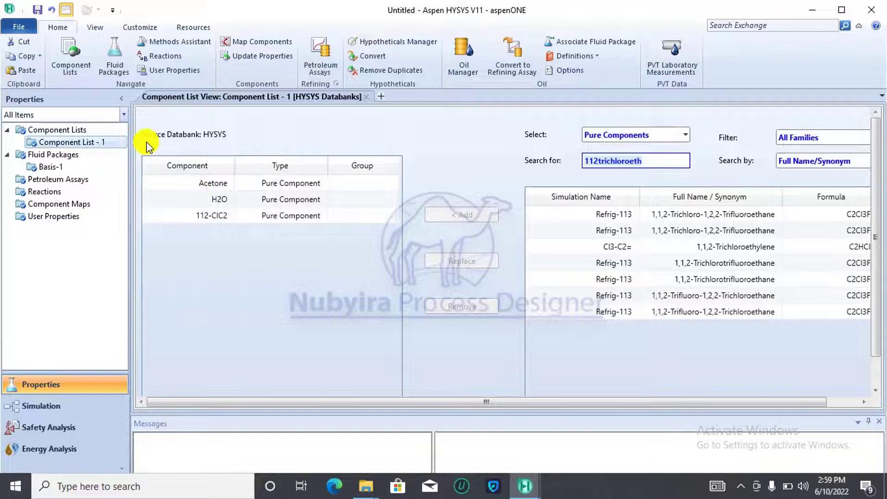
left_click(105, 170)
double_click(106, 170)
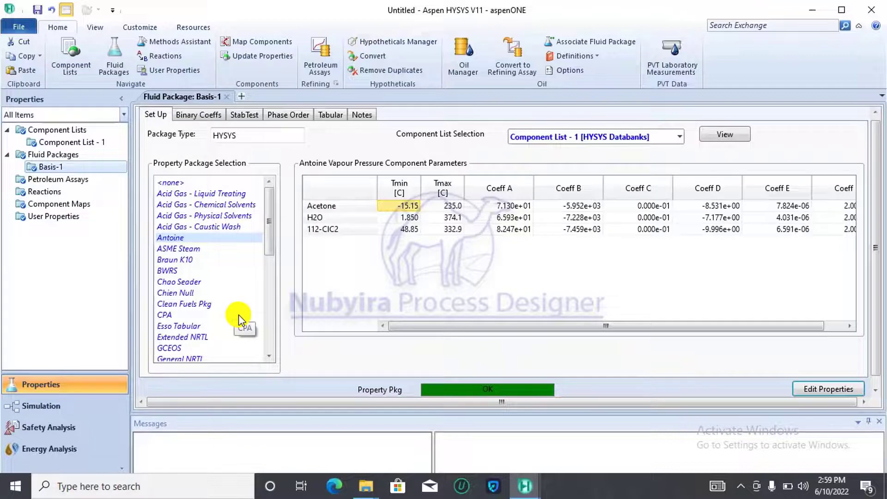
- Place equilibrium unit op-100 in the Simulation flowsheet and open its plots window
left_click(99, 409)
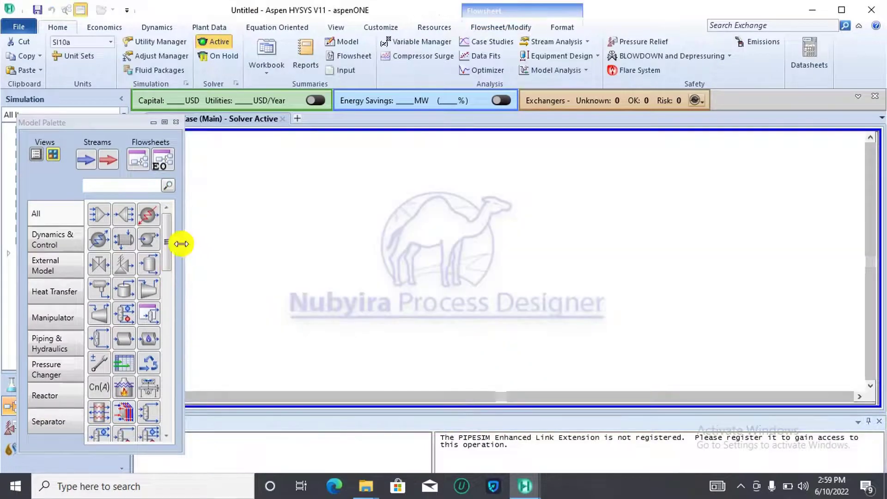
left_click_drag(168, 233, 355, 277)
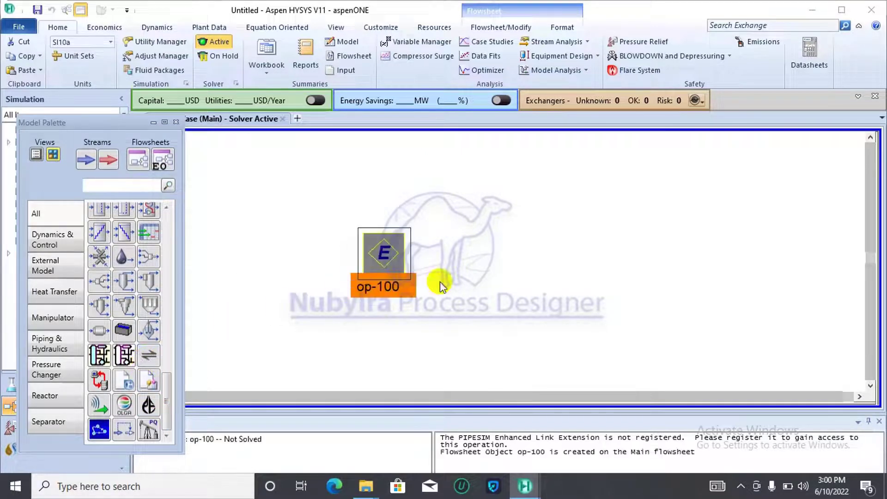
left_click(476, 255)
left_click(376, 241)
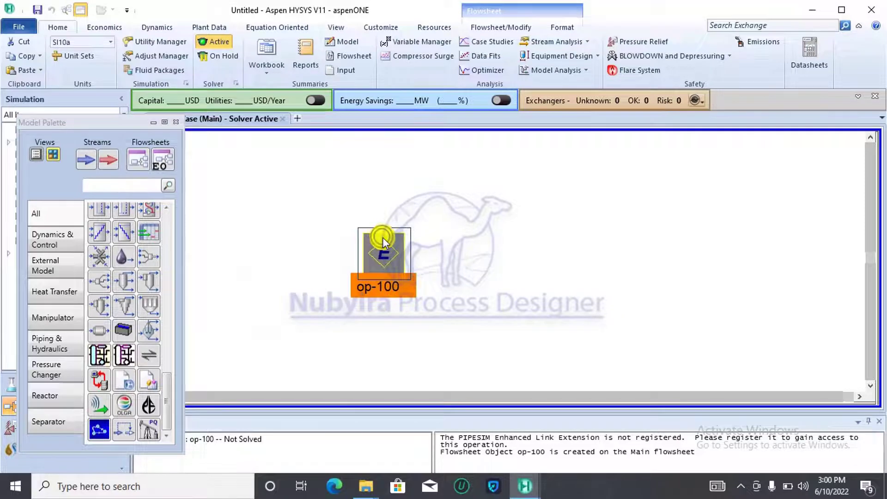
double_click(383, 239)
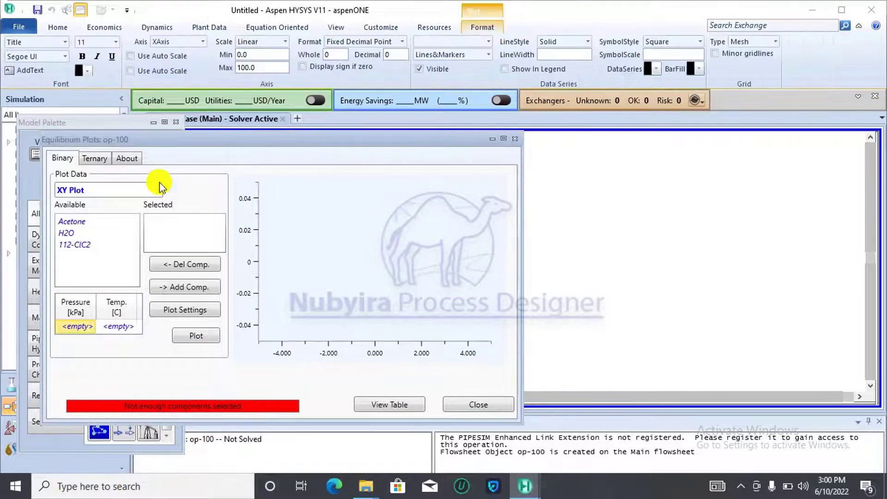
- Switch to ternary equilibrium plots with LLE as the plot type
left_click(94, 157)
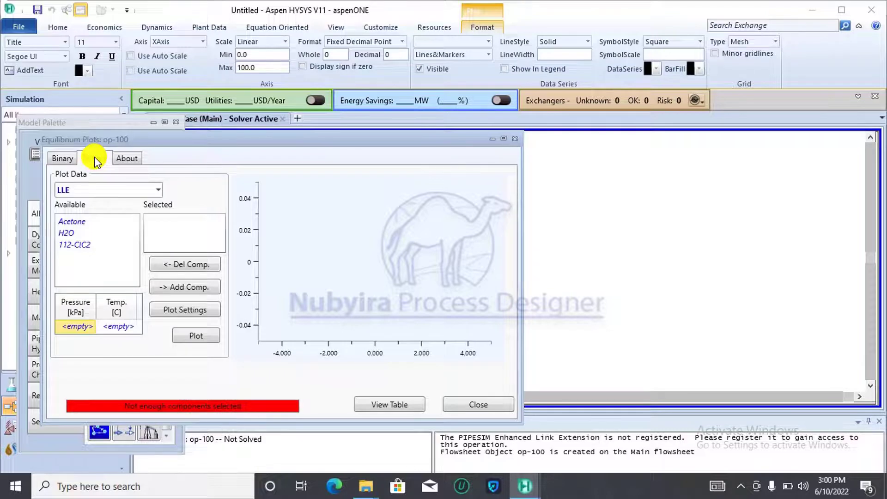
left_click_drag(176, 135, 368, 36)
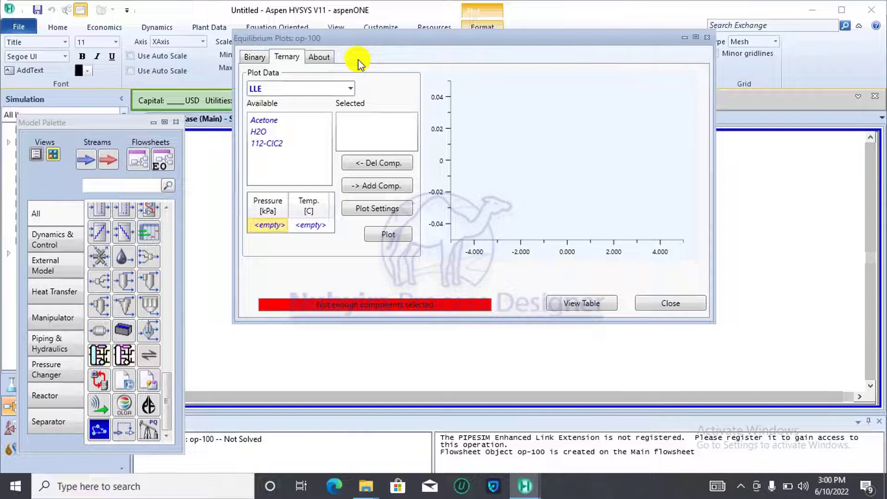
left_click(352, 88)
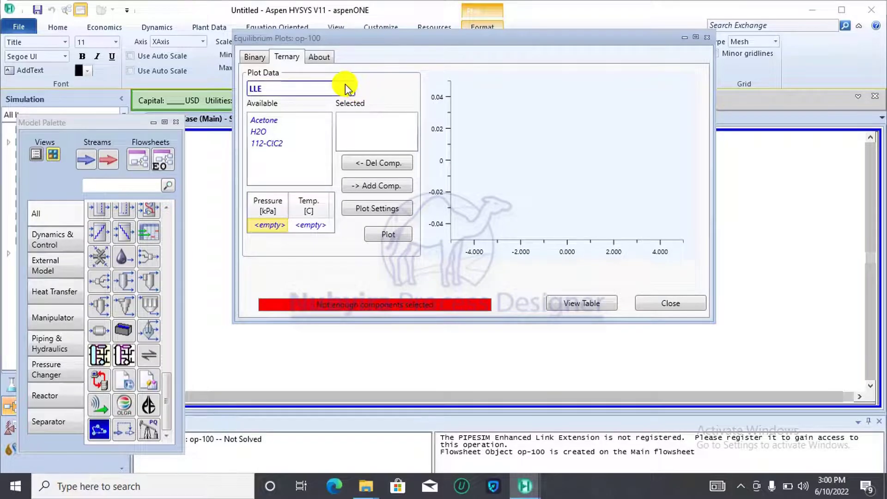
left_click(353, 88)
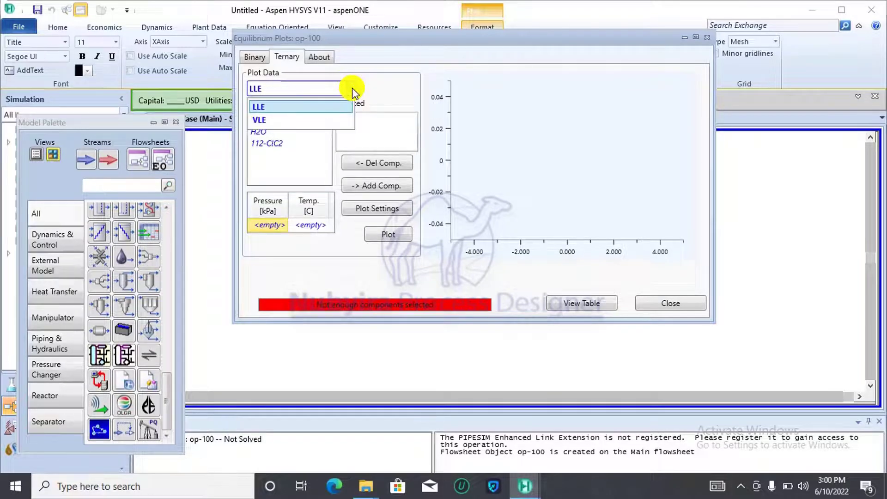
left_click(352, 88)
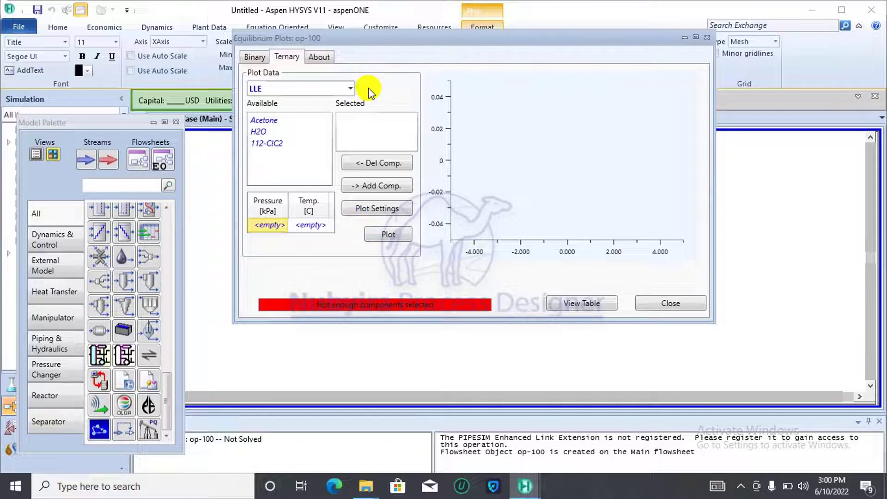
- Add Acetone, H2O and 112-ClC2 in turn to the ternary plot components
left_click(264, 120)
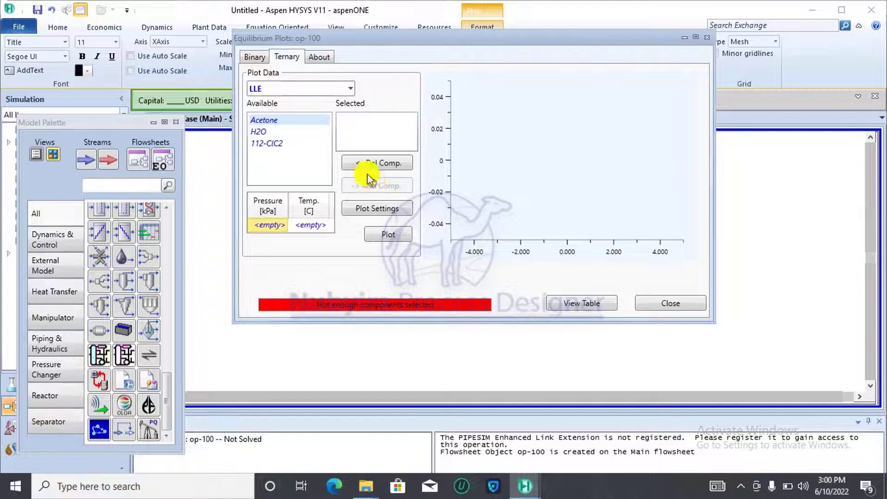
left_click(373, 186)
left_click(263, 121)
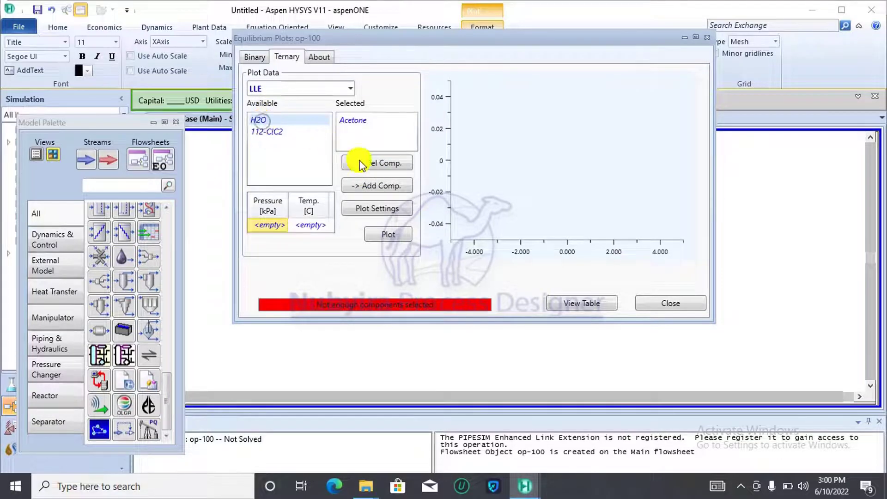
left_click(372, 184)
left_click(272, 120)
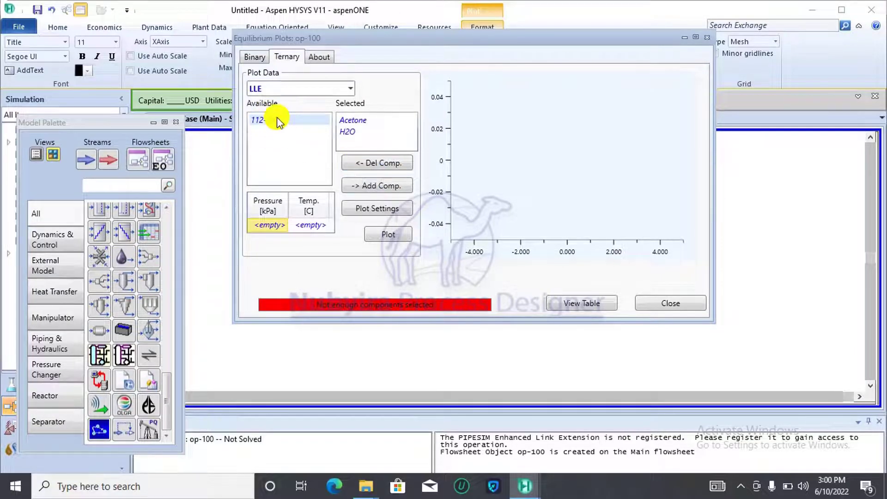
left_click(365, 186)
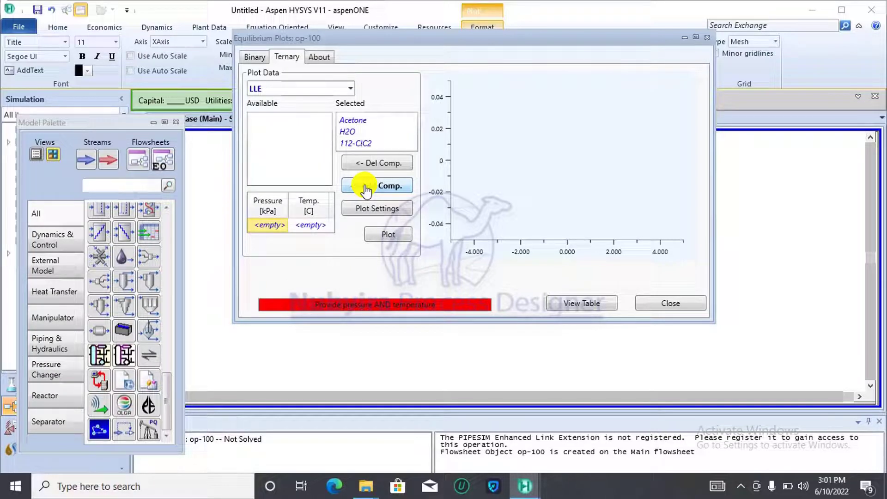
- Plot the Acetone–H2O–112-ClC2 LLE ternary diagram at 300 kPa and 40 C
left_click(274, 226)
left_click(275, 225)
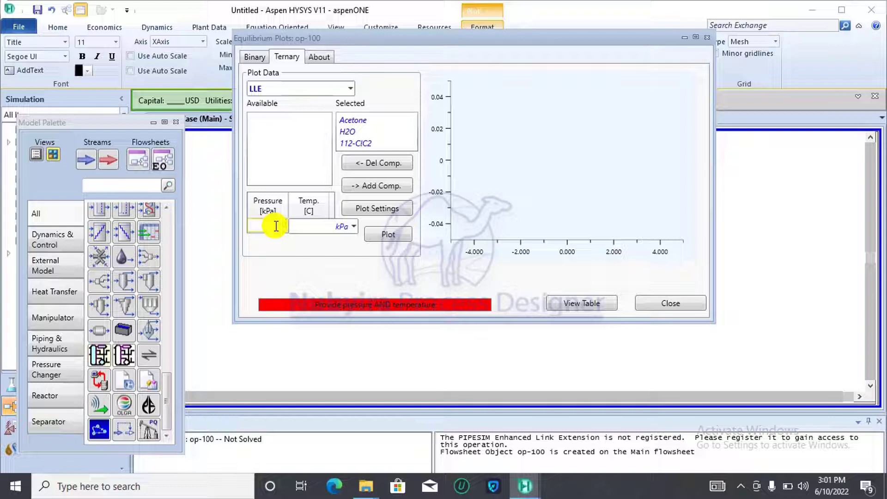
type("300")
key("Return")
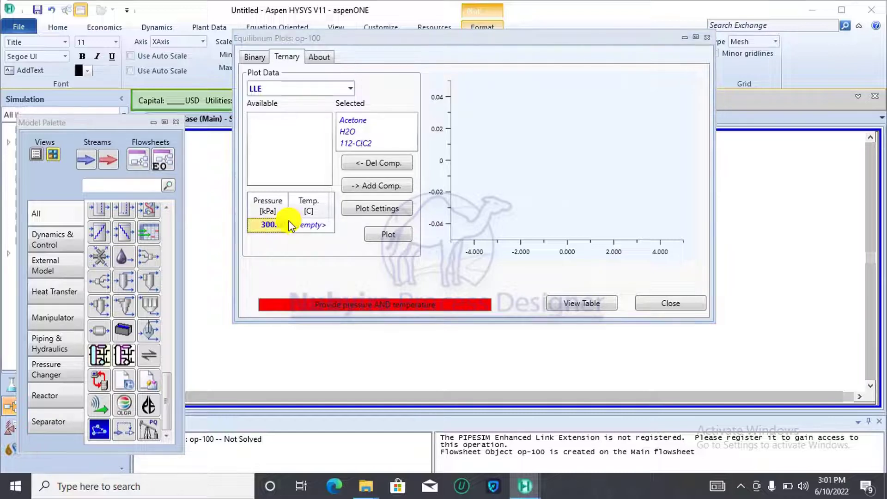
left_click(318, 227)
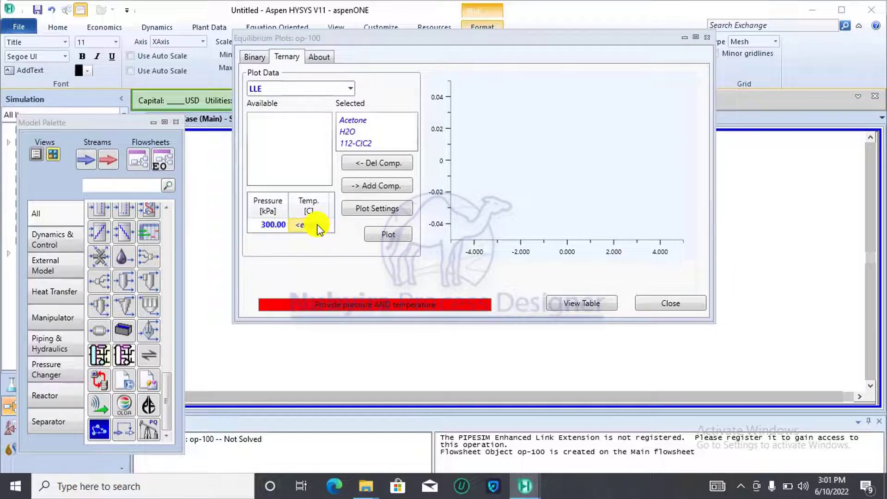
left_click(318, 227)
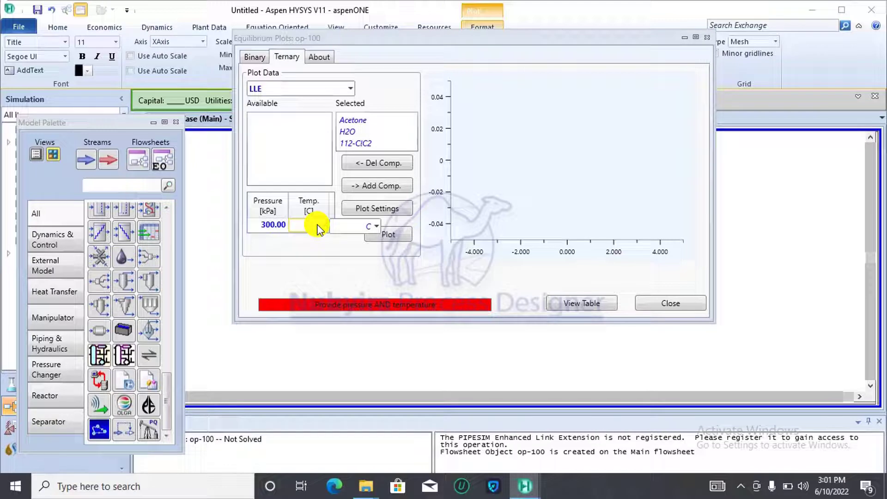
type("40")
key("Return")
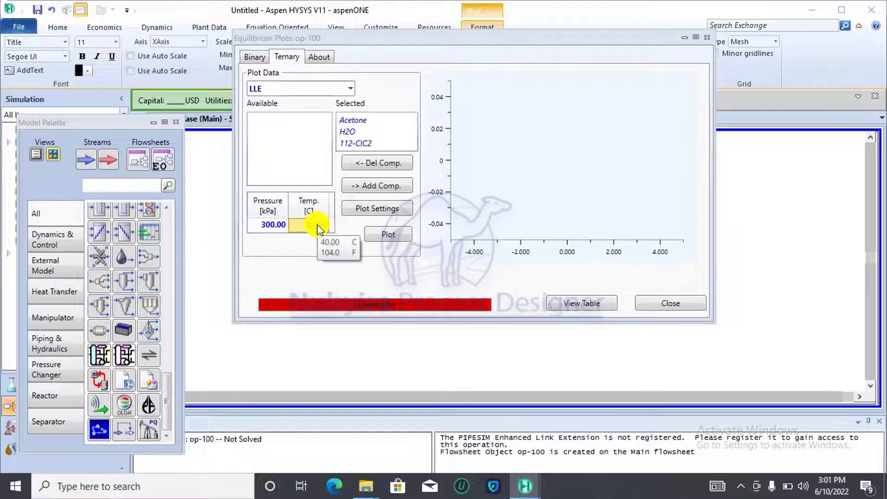
left_click(375, 235)
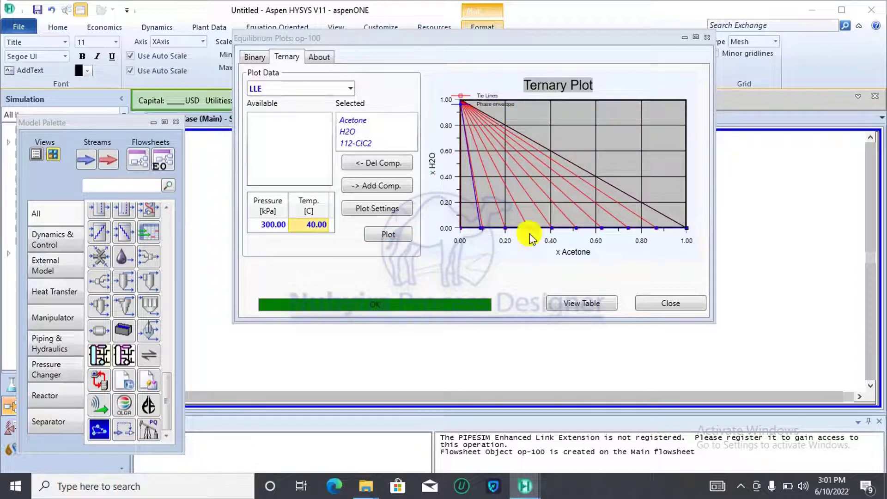
- Maximize the Equilibrium Plots window showing the ternary LLE tie-line plot
mouse_move(570, 179)
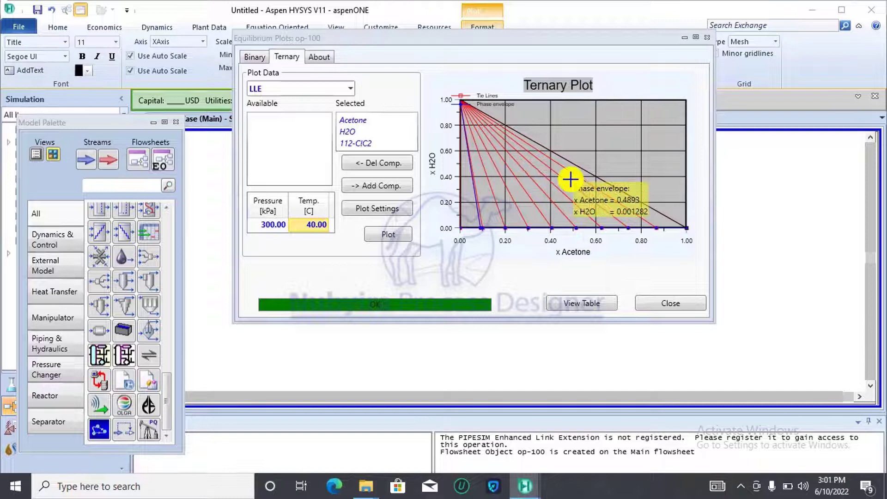
mouse_move(512, 148)
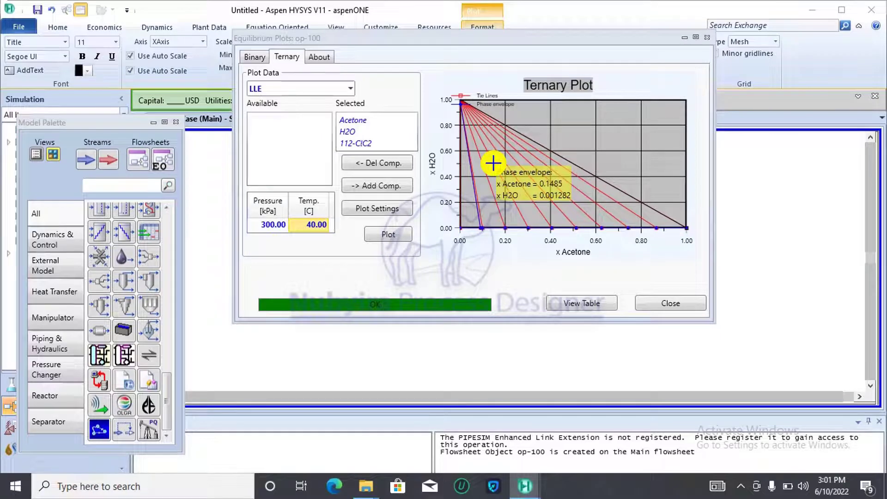
left_click(695, 38)
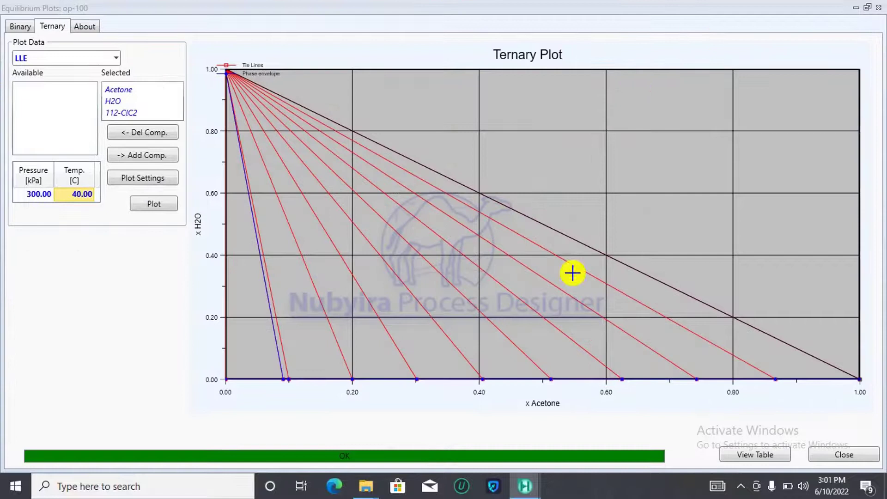
left_click(743, 457)
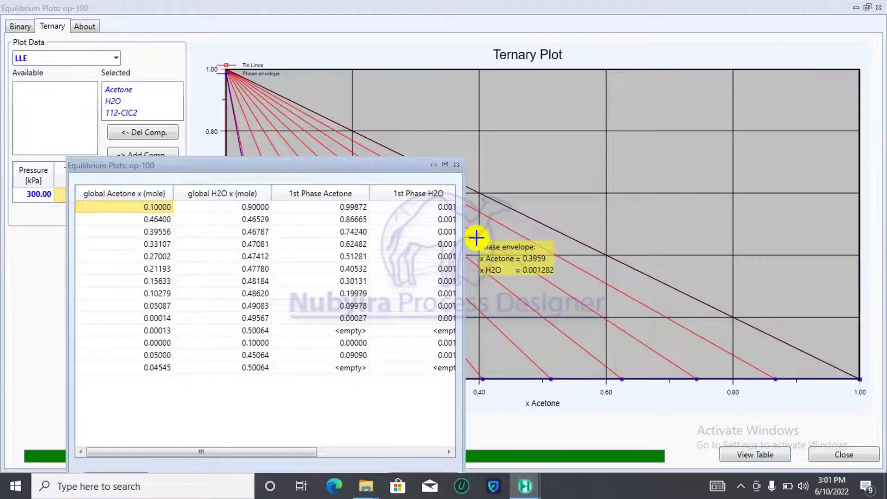
left_click(443, 165)
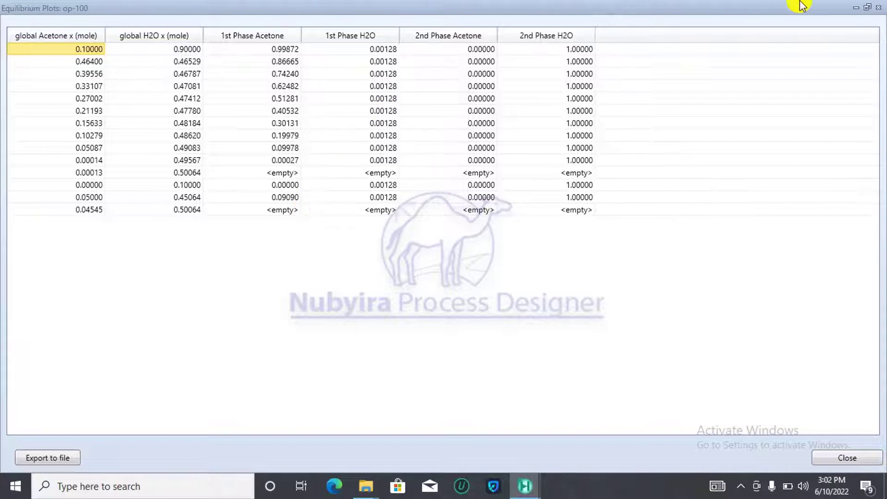
left_click(881, 8)
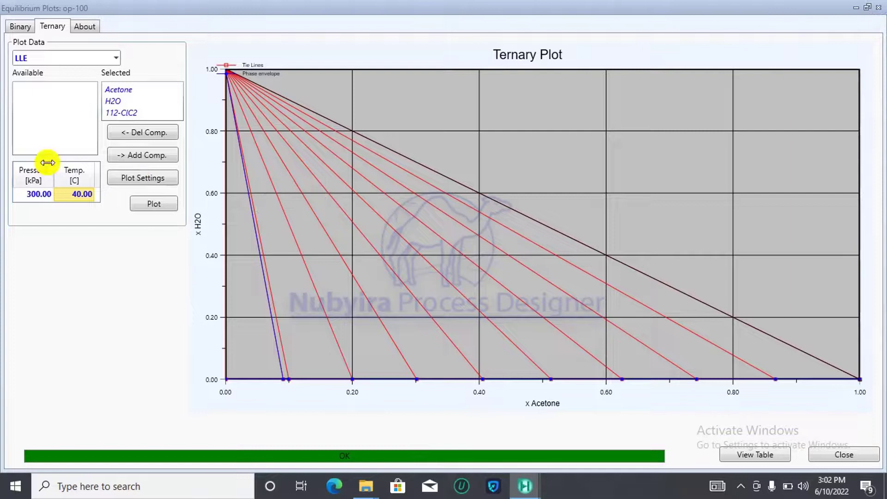
mouse_move(58, 194)
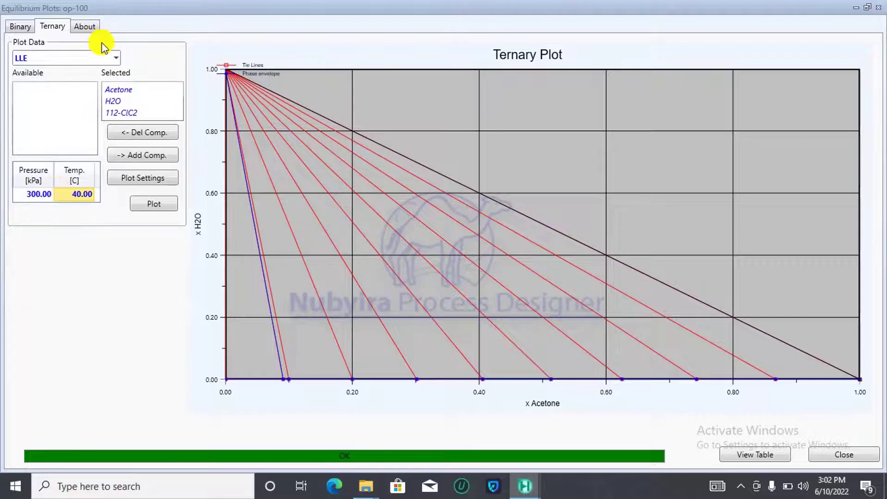
left_click(115, 62)
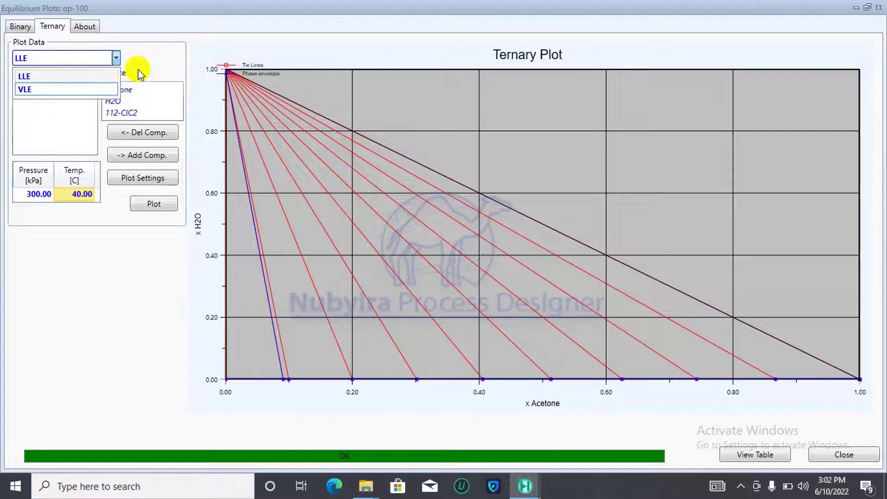
left_click(145, 57)
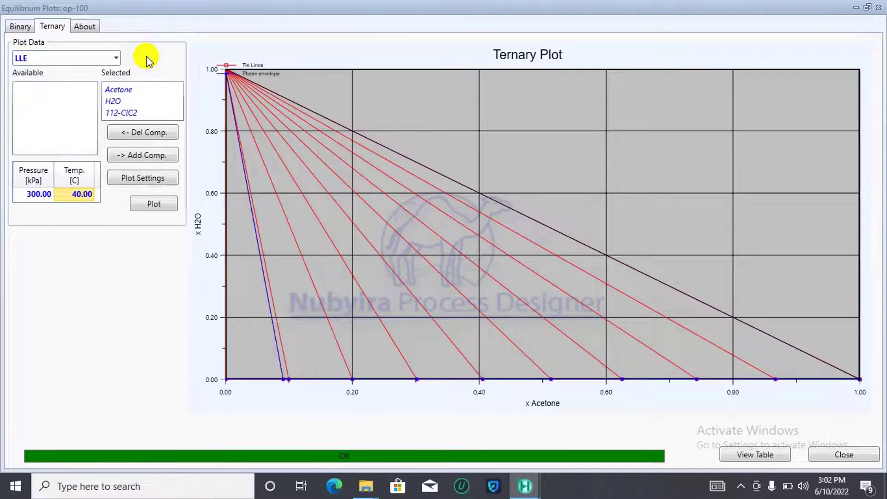